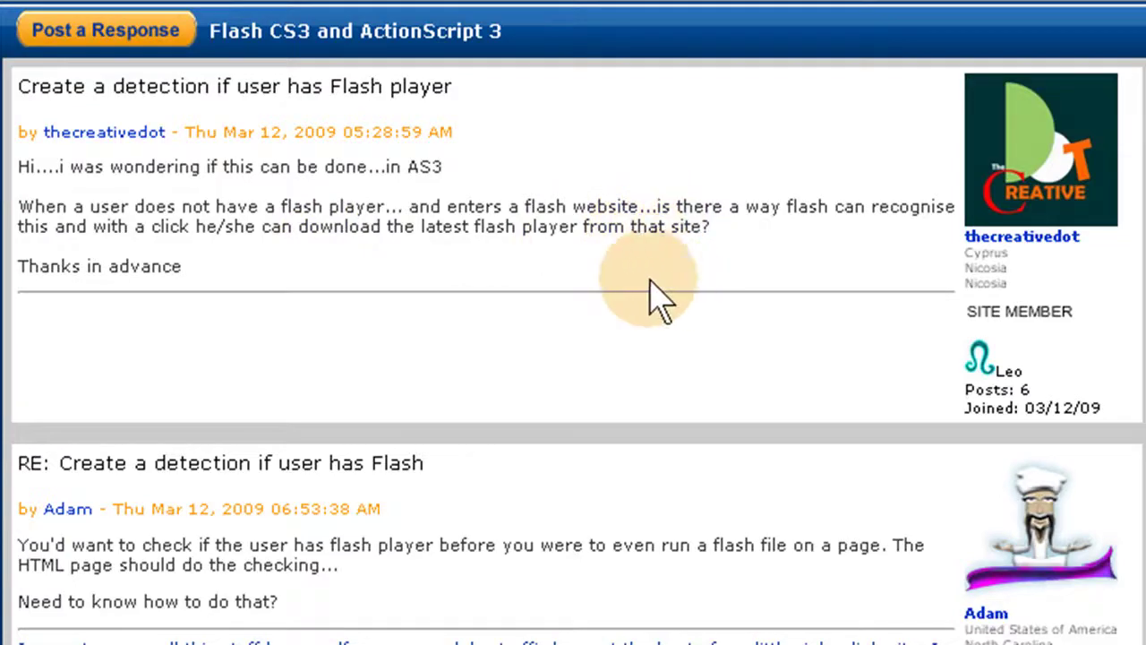
Scroll down through the DevelopPHP forum thread about detecting Flash Player
scroll(430, 313, "down", 4)
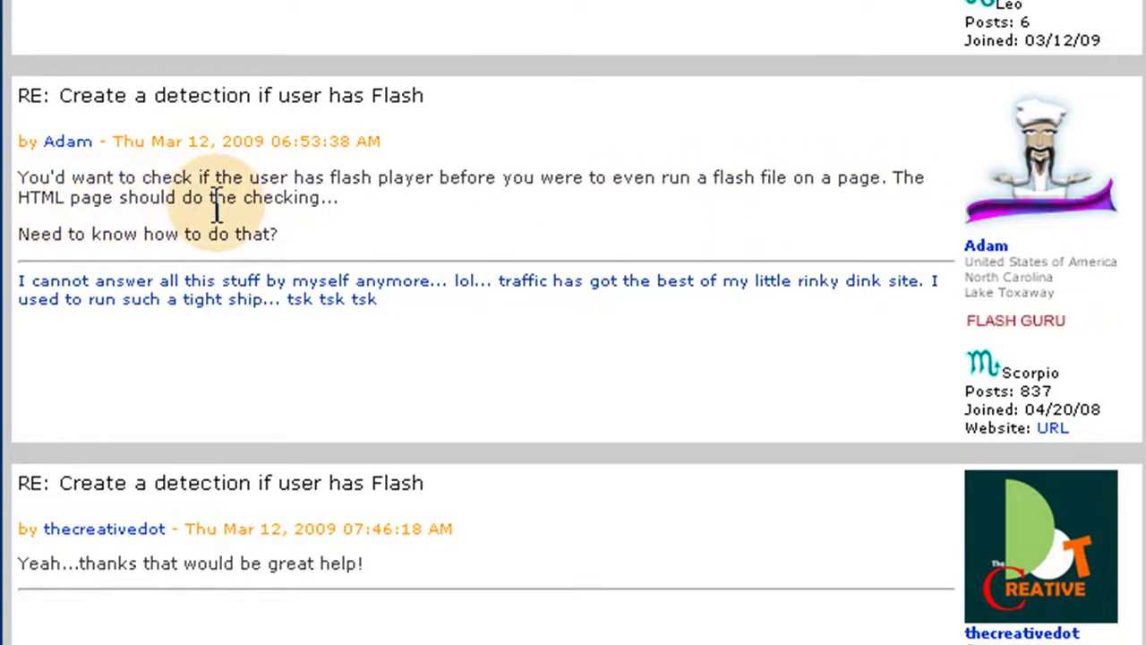
scroll(363, 309, "down", 4)
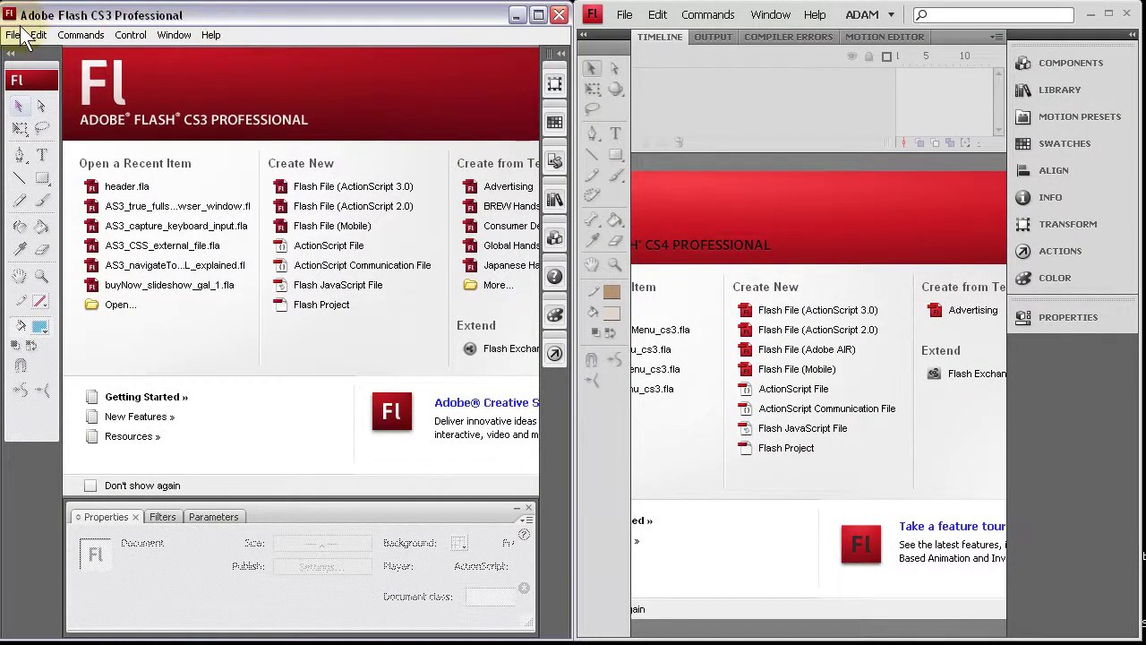
Create a new Flash File (ActionScript 3.0) in both Flash CS3 and Flash CS4
left_click(344, 192)
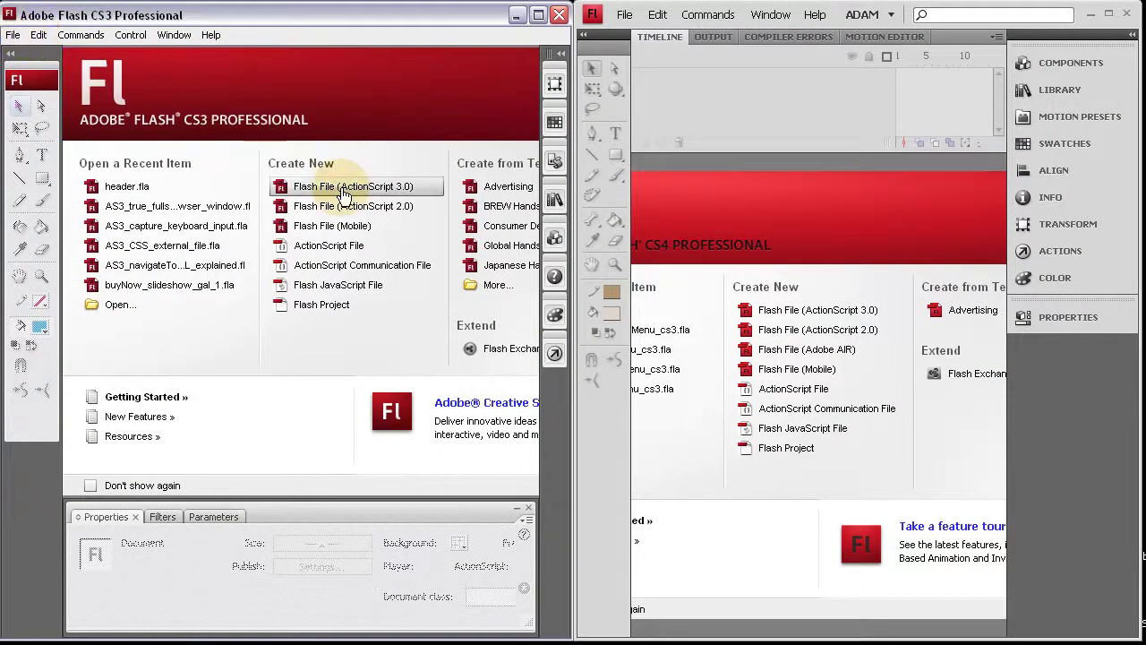
left_click(375, 194)
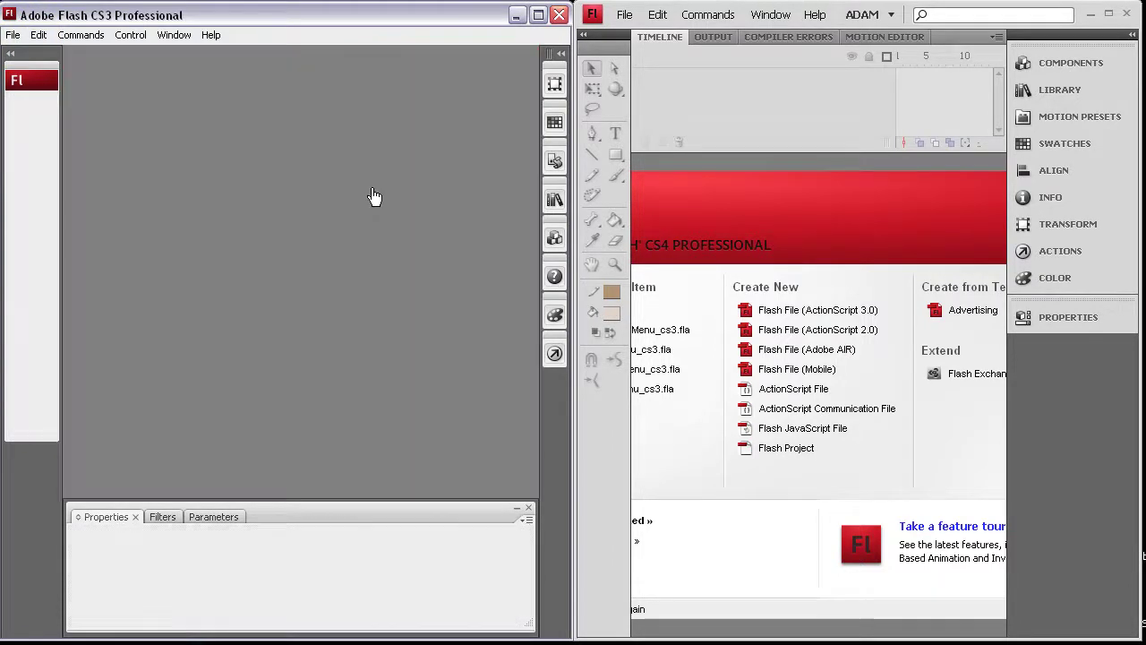
left_click(837, 314)
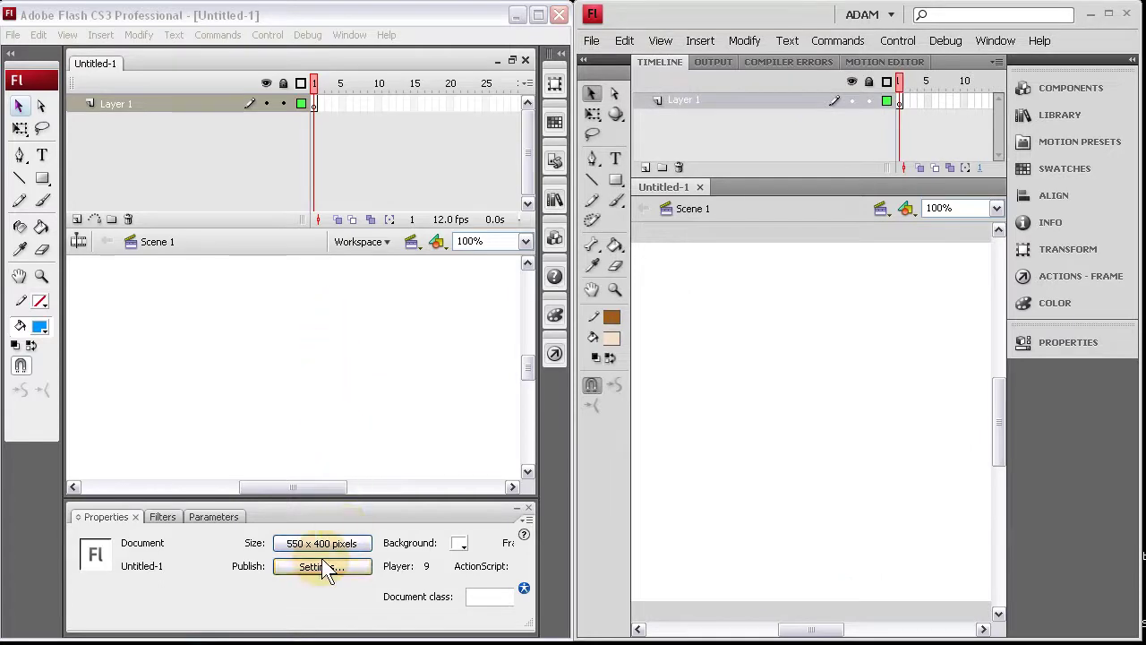
left_click(231, 358)
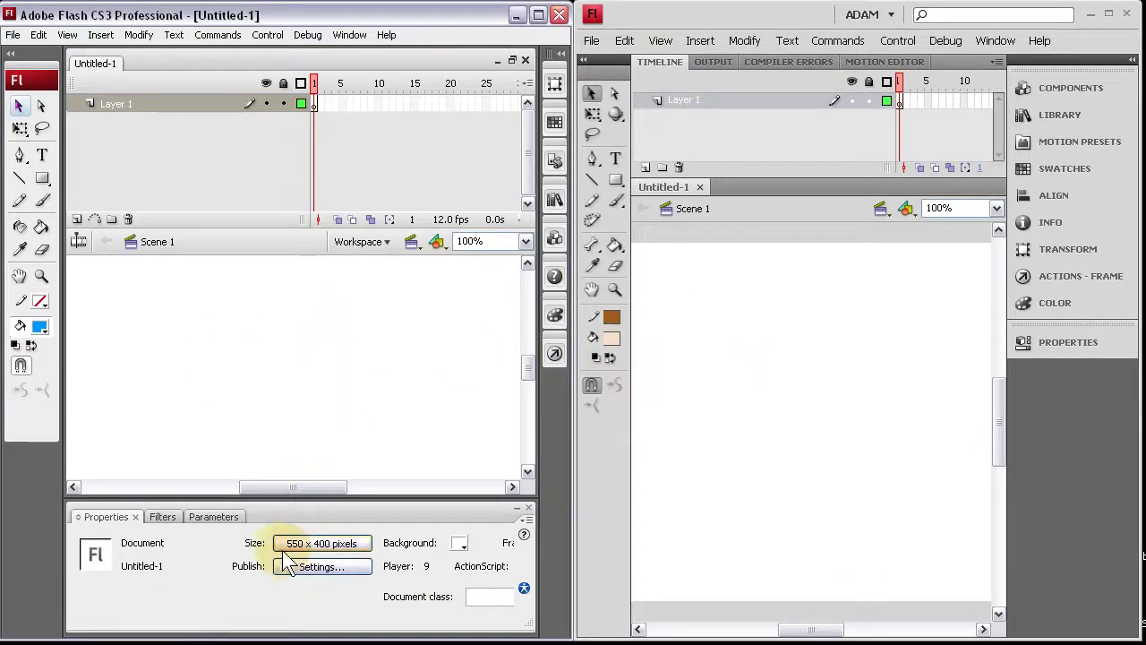
Check Detect Flash Version (9.0.45) on the HTML tab of the CS3 Publish Settings and confirm
left_click(320, 568)
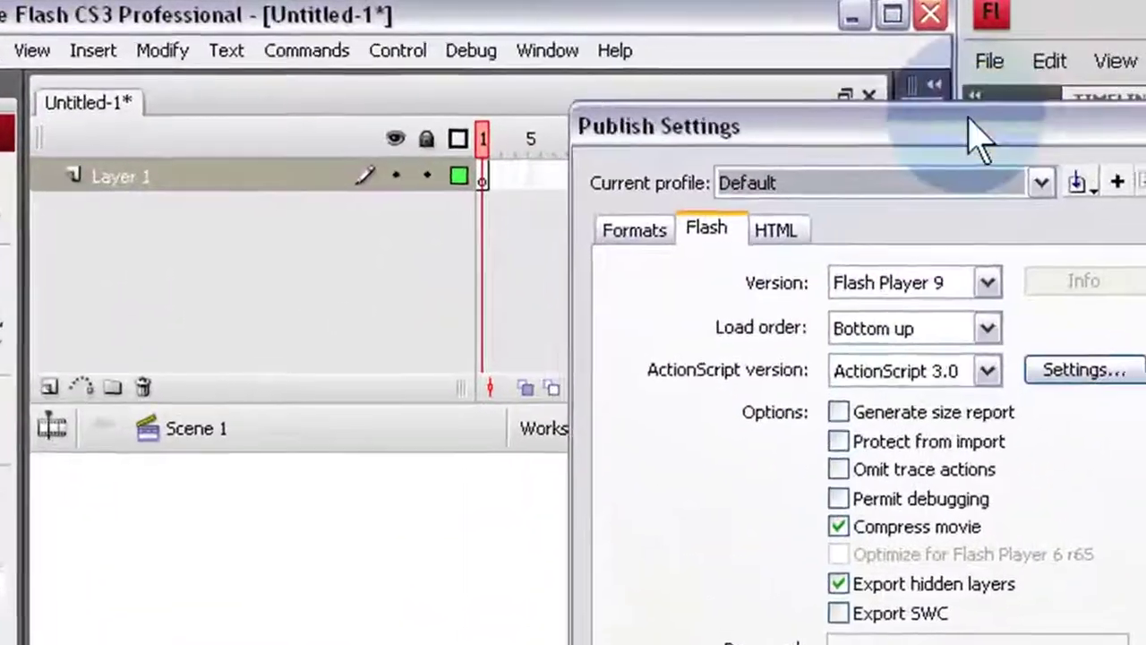
left_click_drag(976, 134, 458, 39)
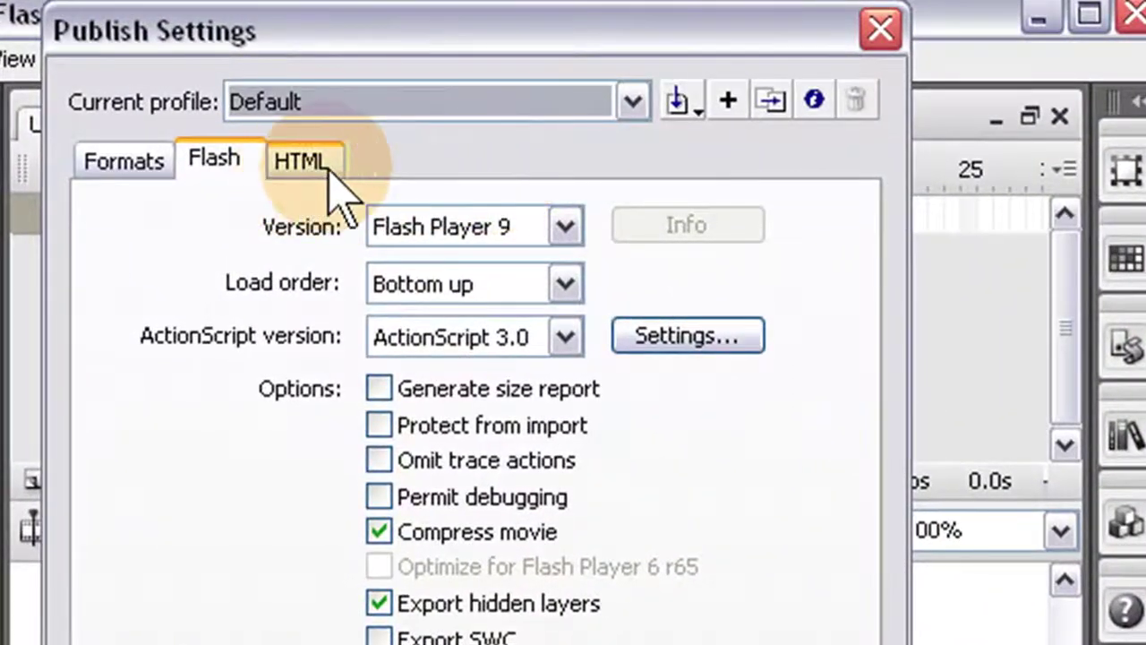
left_click(309, 165)
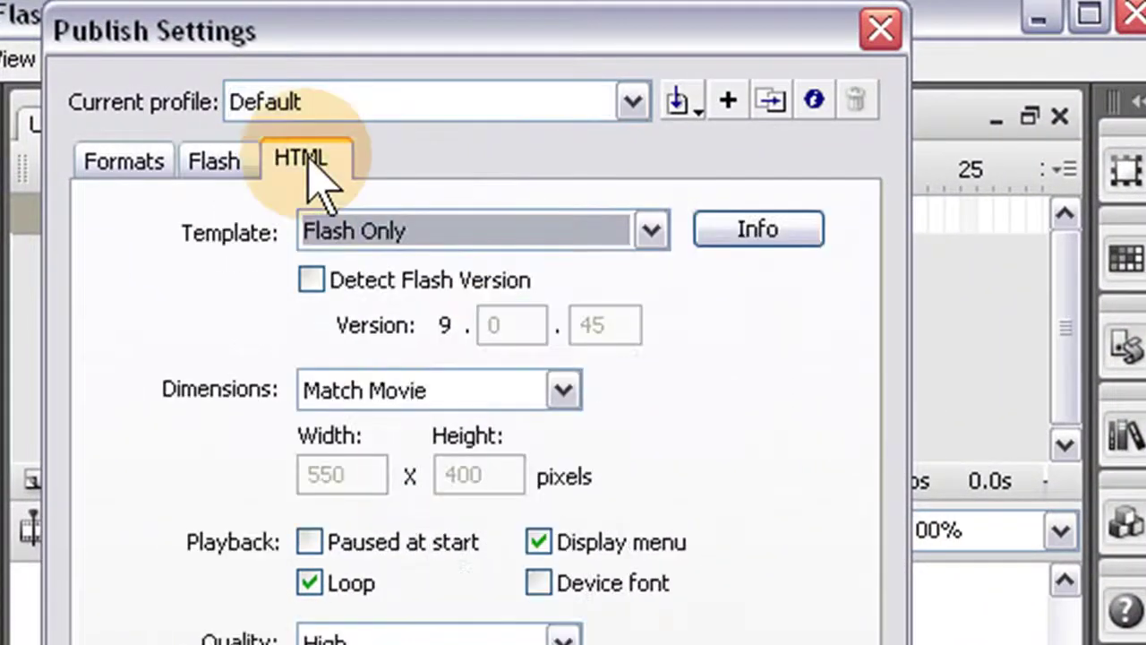
left_click(311, 282)
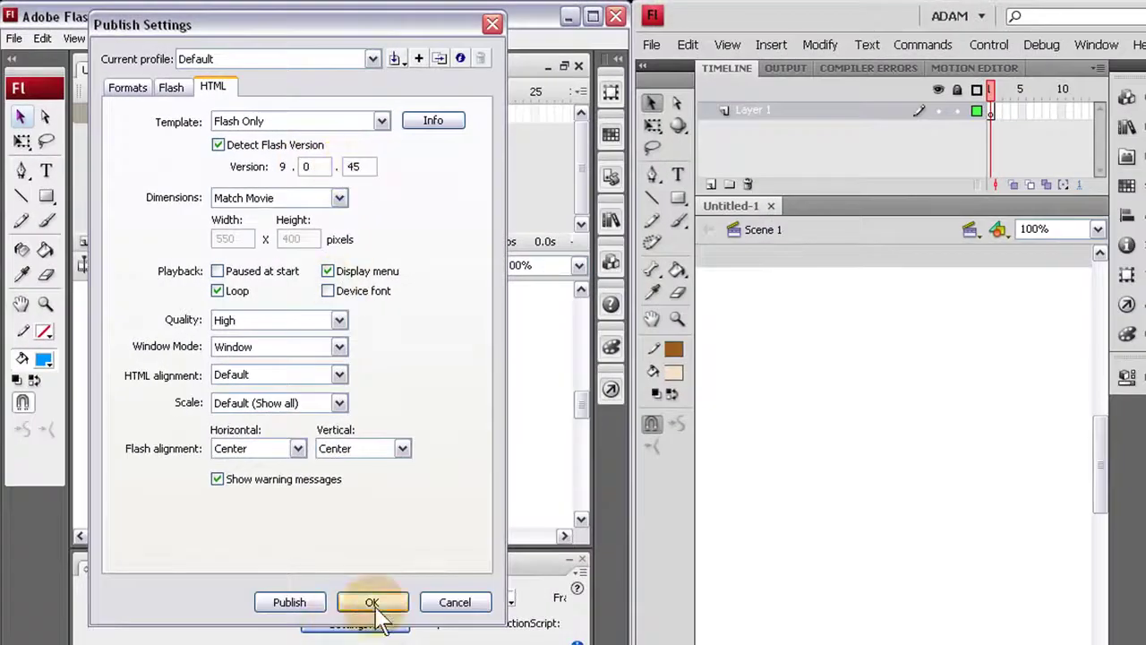
left_click(372, 606)
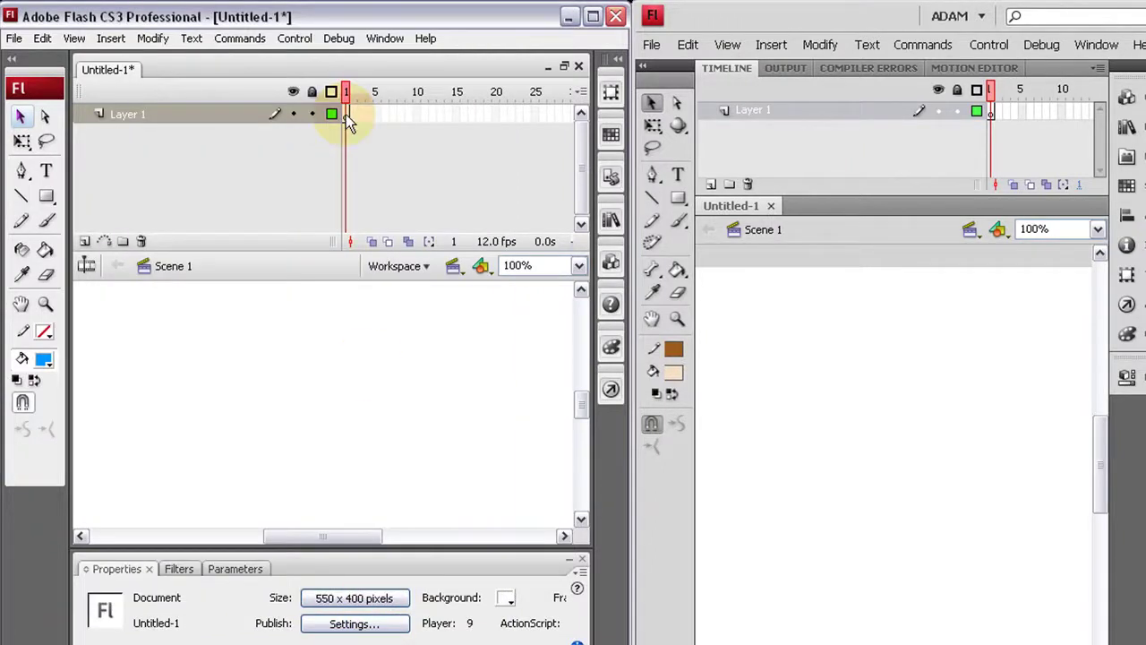
Enable Detect Flash Version at 10.0.2 on the HTML tab of CS4's Publish Settings
left_click(1128, 376)
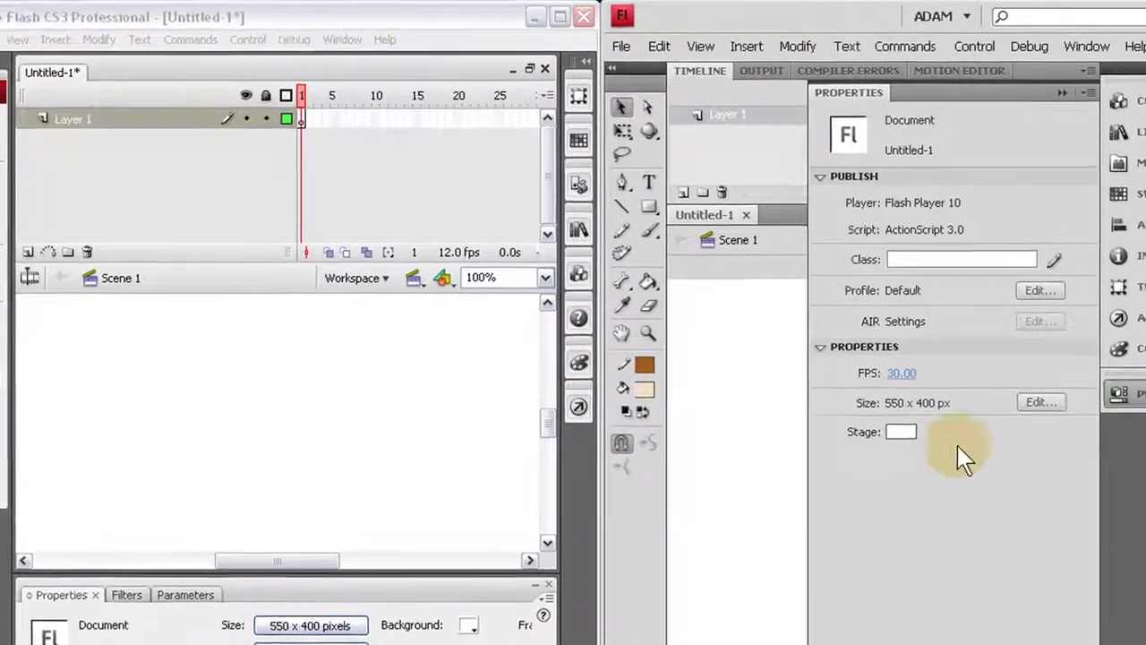
left_click(783, 438)
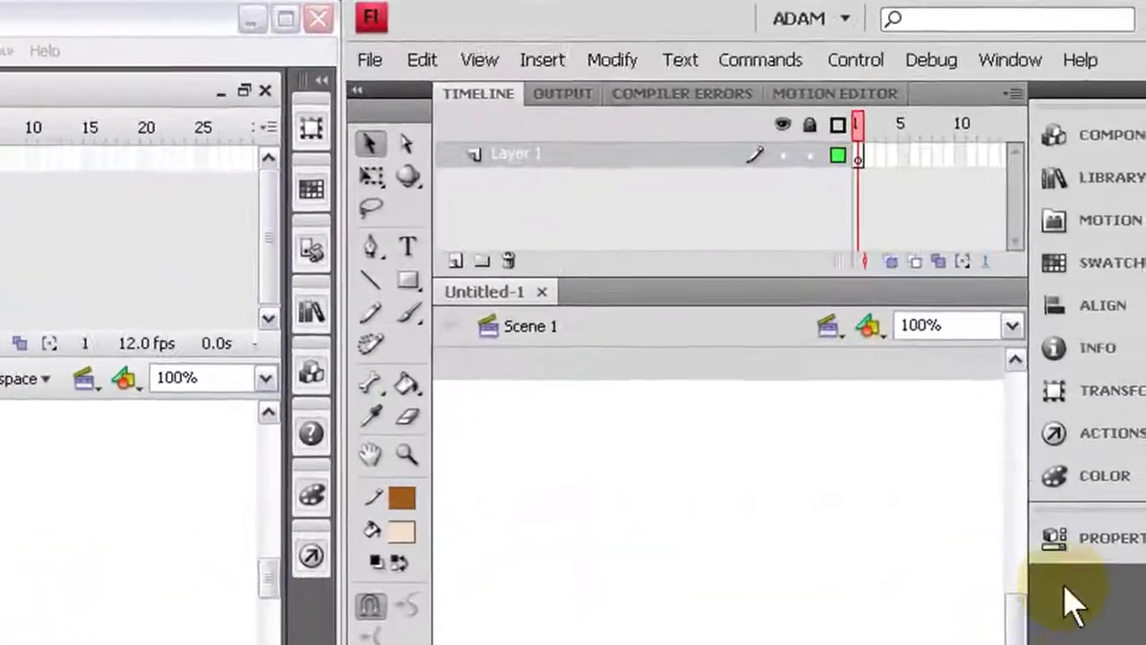
left_click(1126, 376)
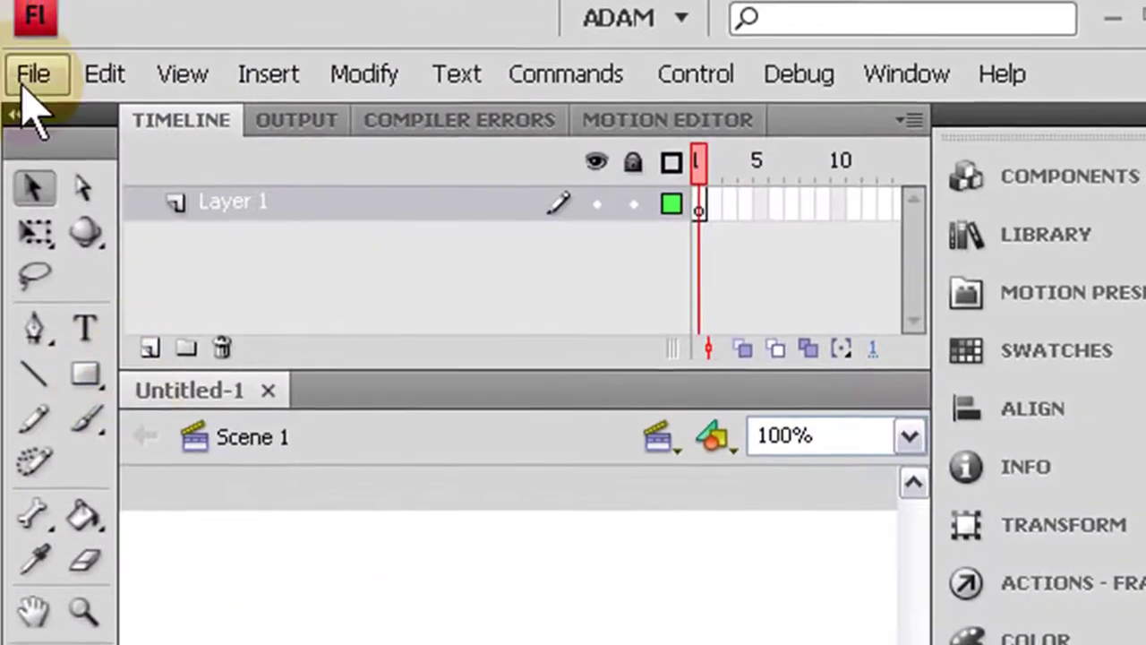
left_click(179, 70)
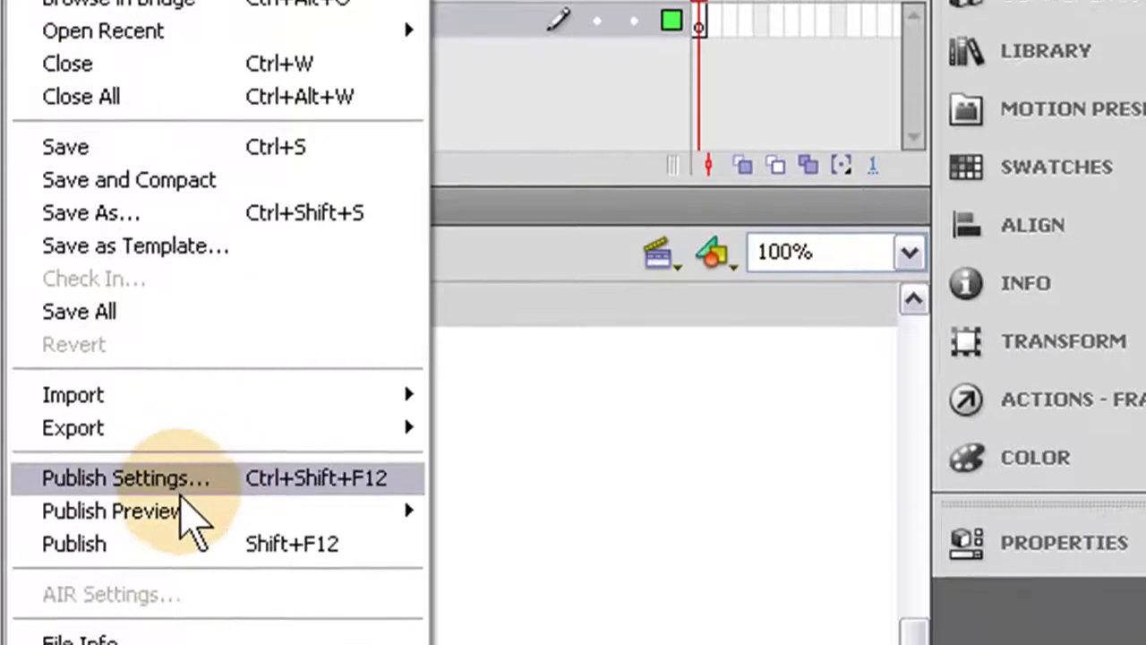
left_click(202, 603)
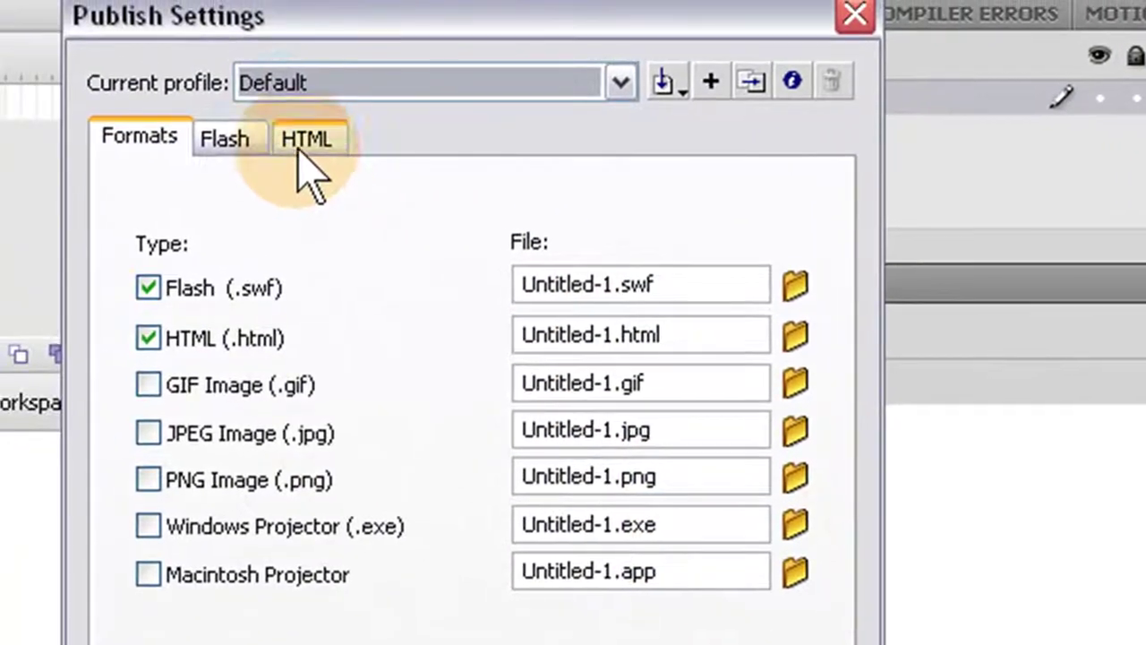
left_click(304, 143)
left_click(317, 253)
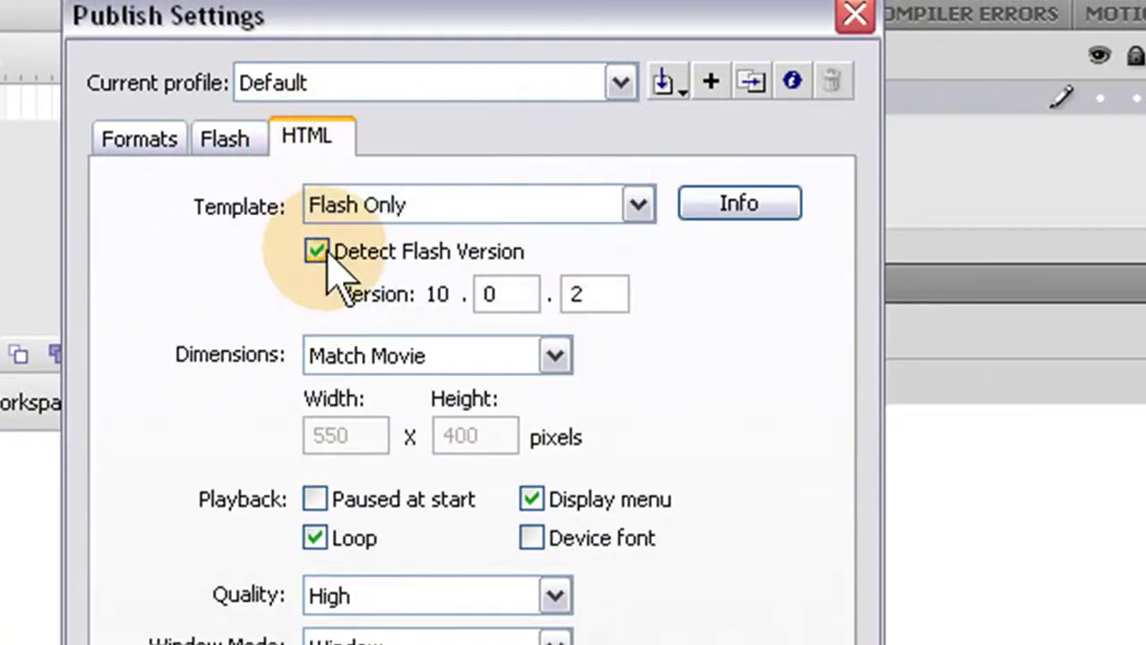
left_click(595, 297)
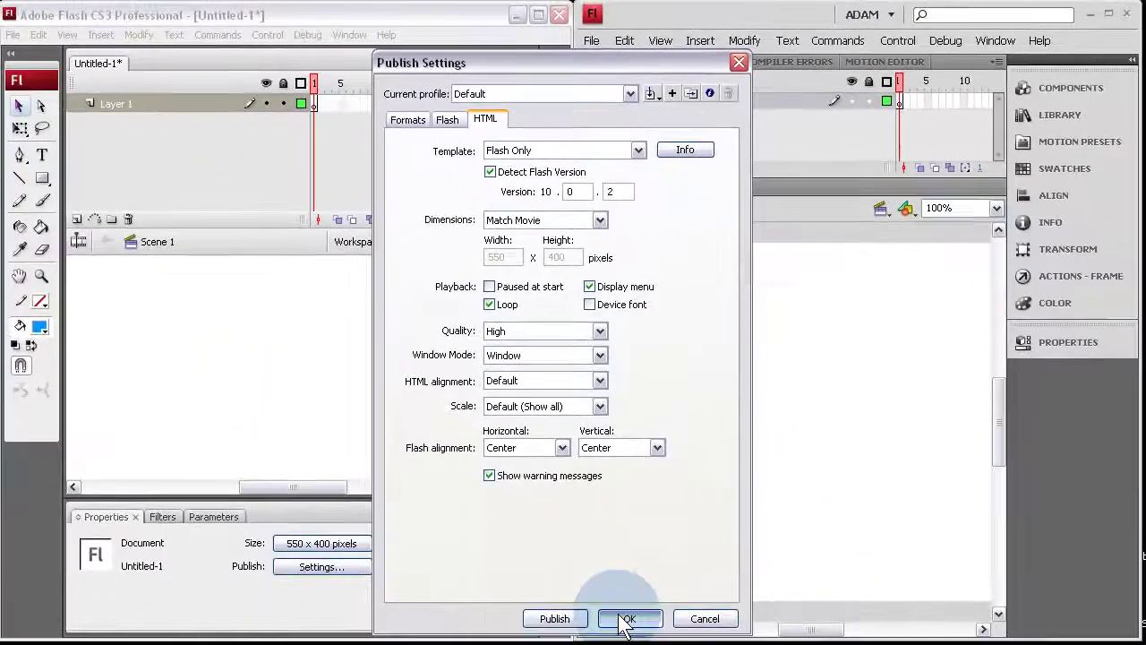
left_click(623, 620)
left_click(390, 366)
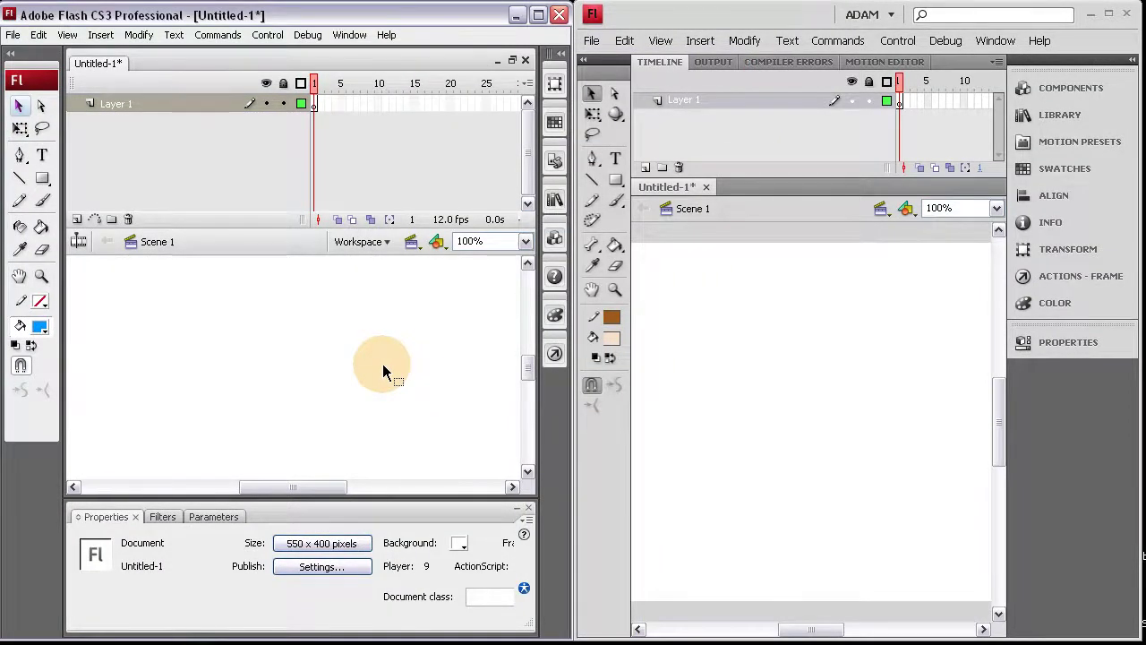
Save the Flash CS3 document as test1
left_click(13, 34)
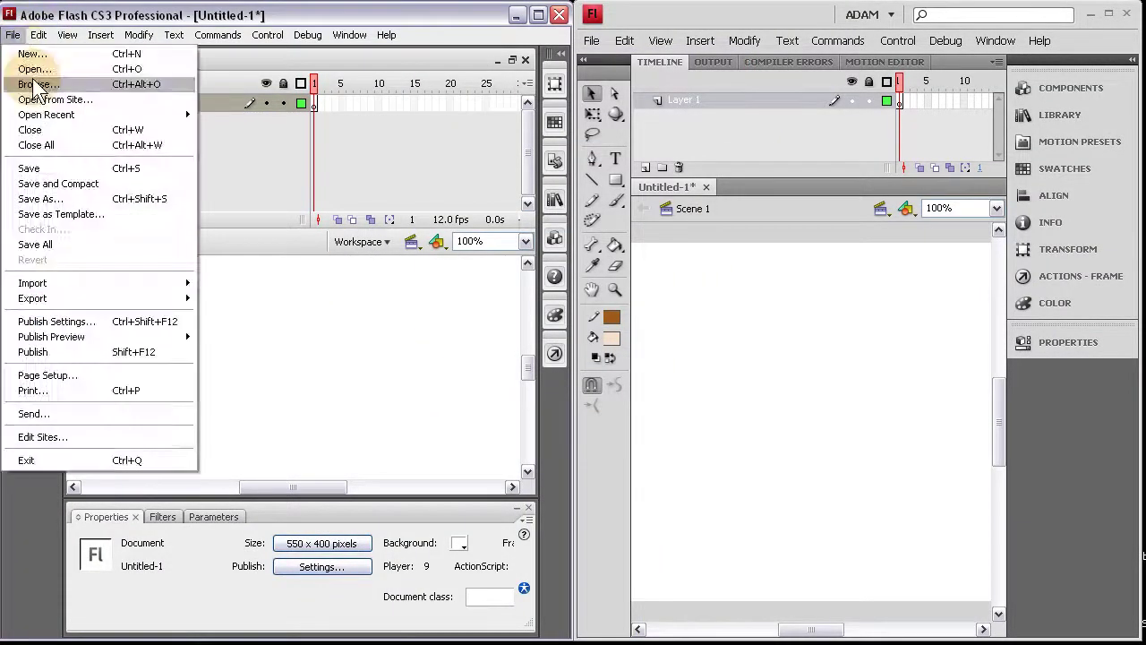
left_click(48, 198)
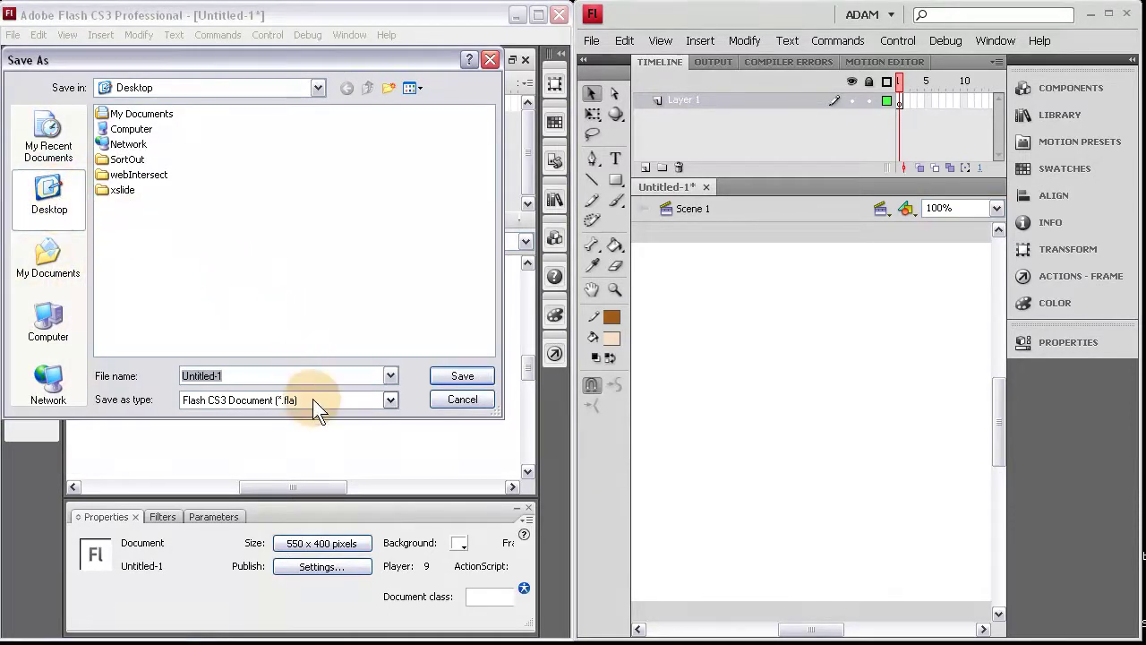
type("test1")
left_click(461, 377)
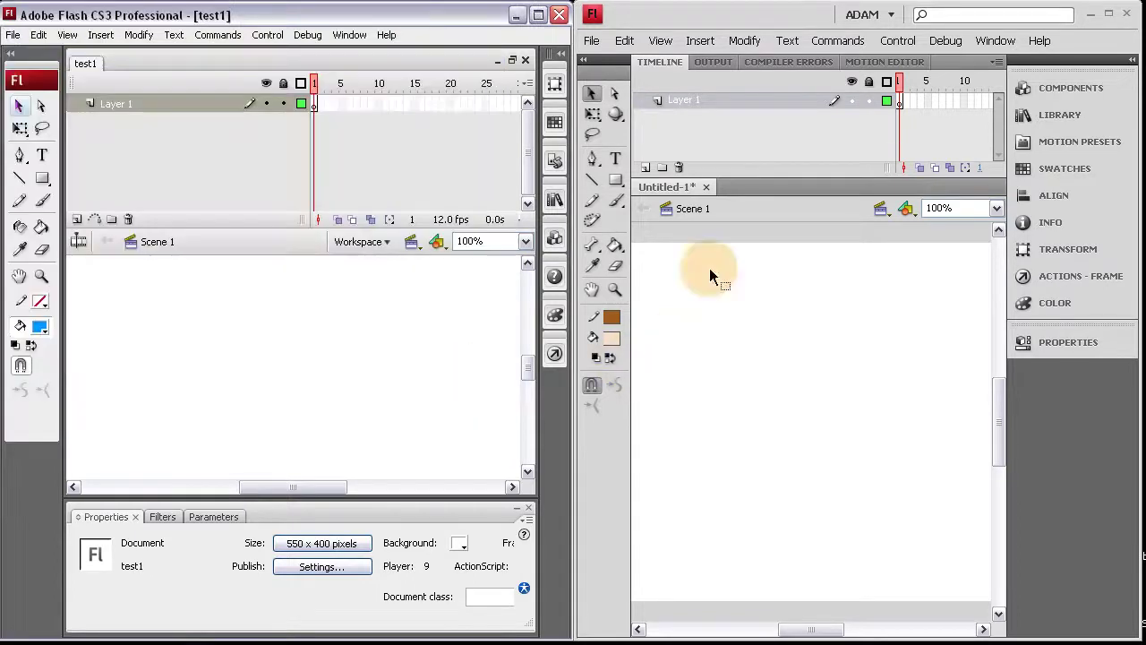
Save the Flash CS4 document to the Desktop as test2
left_click(594, 41)
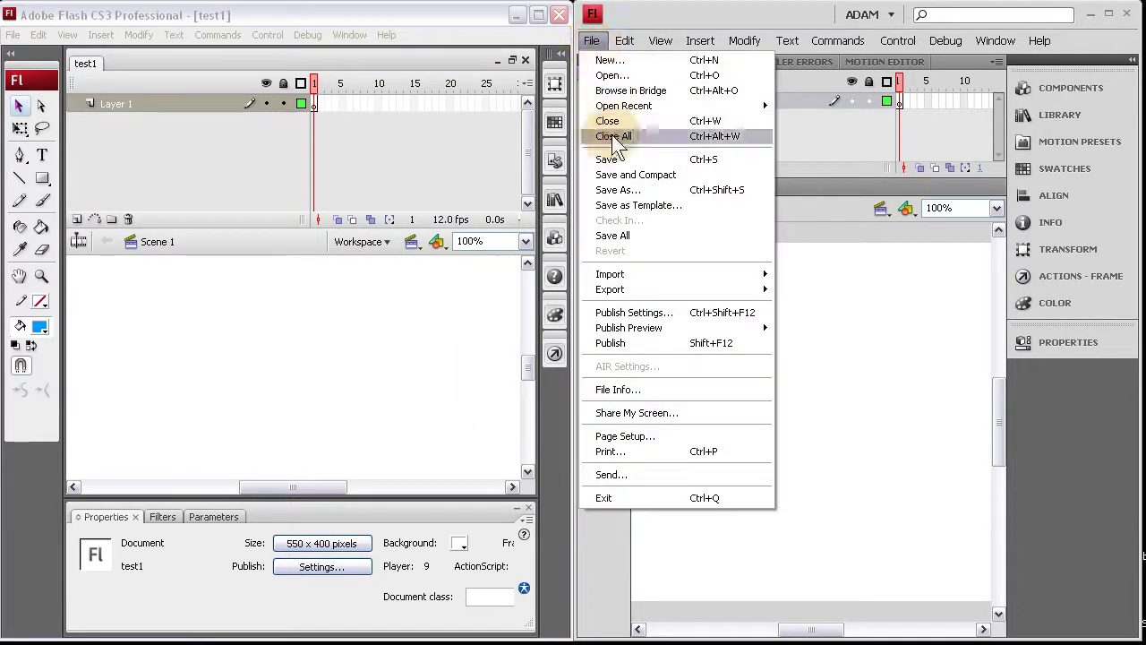
left_click(624, 191)
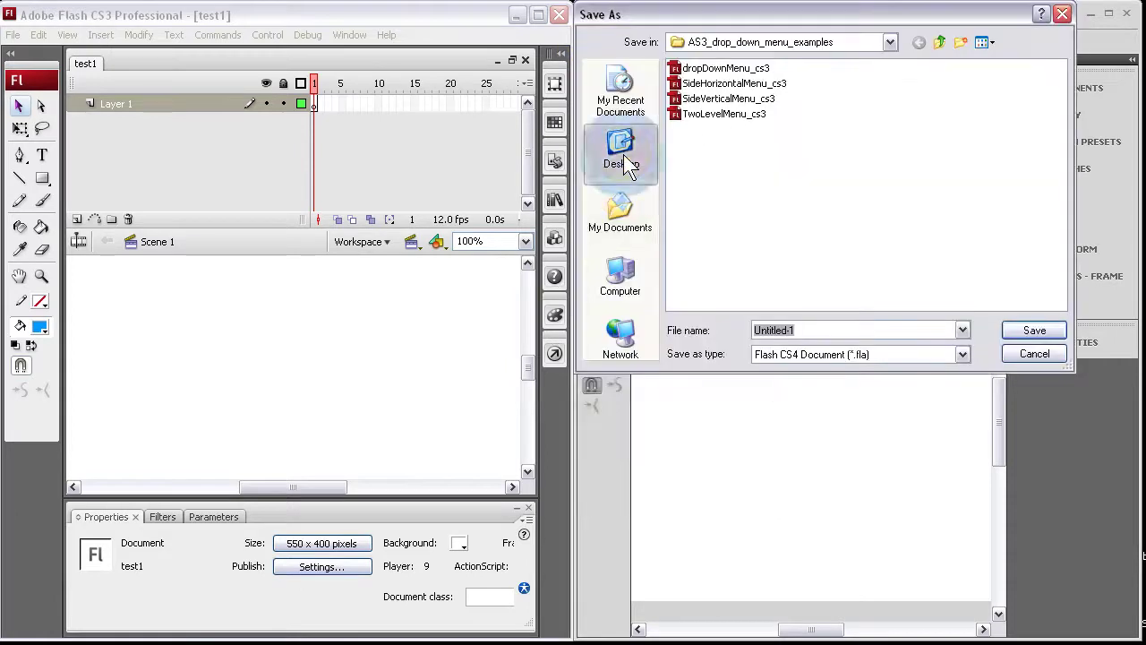
left_click(621, 154)
left_click(796, 329)
type("test2")
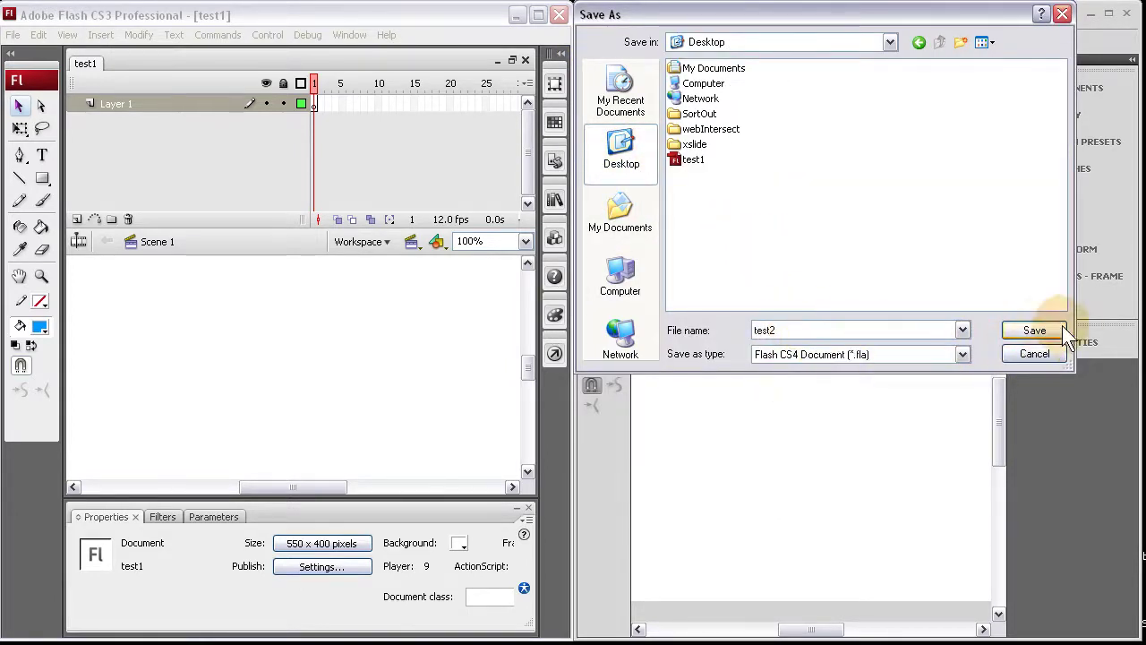
left_click(1034, 331)
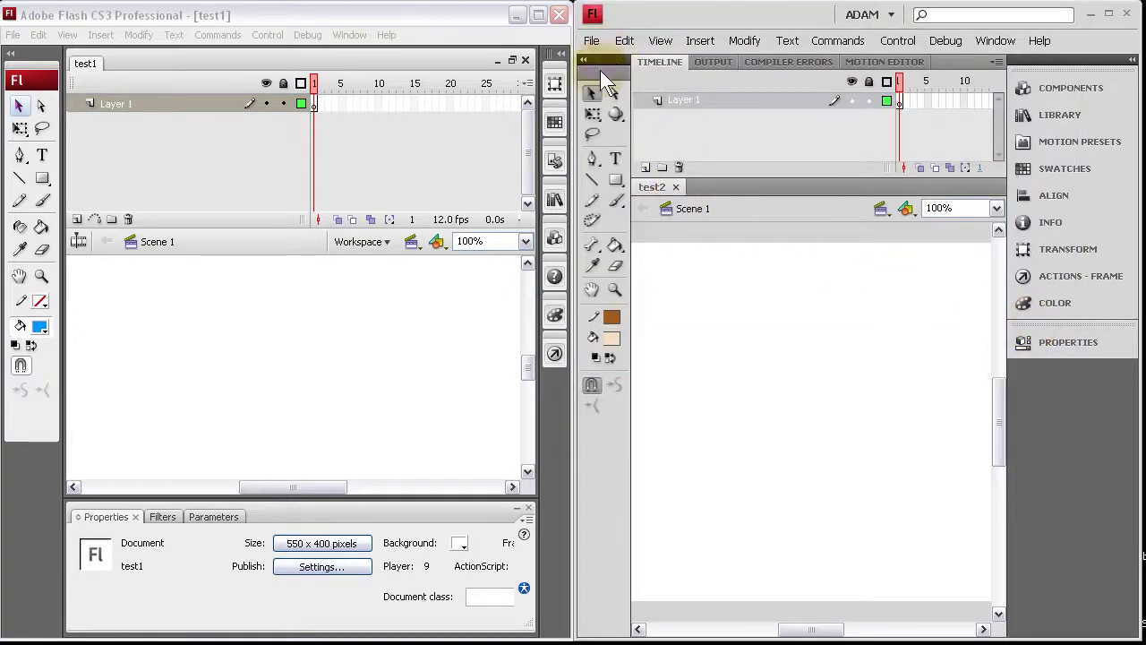
Publish and preview test2 with F12, close its browser preview, then publish test1
key("F12")
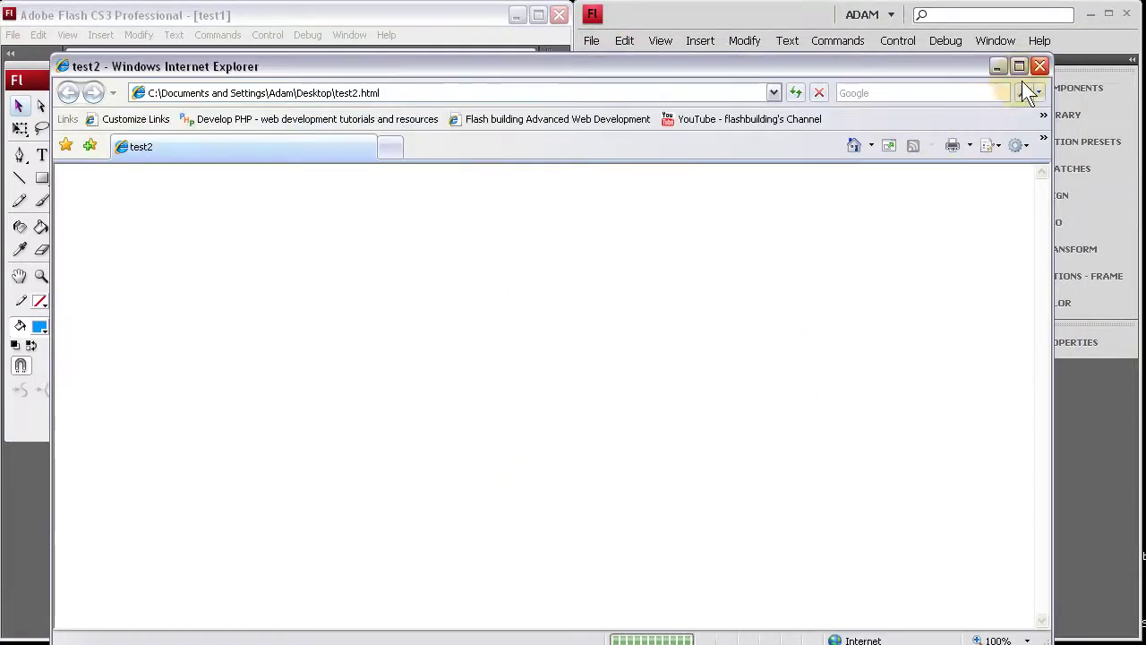
left_click(1039, 66)
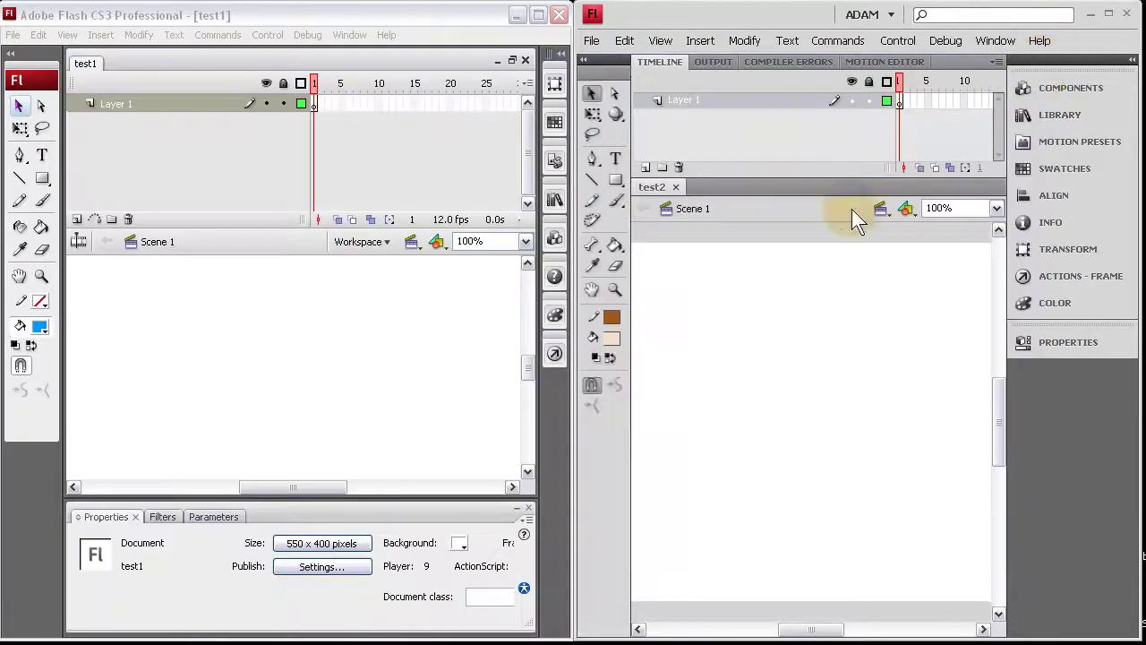
left_click(361, 324)
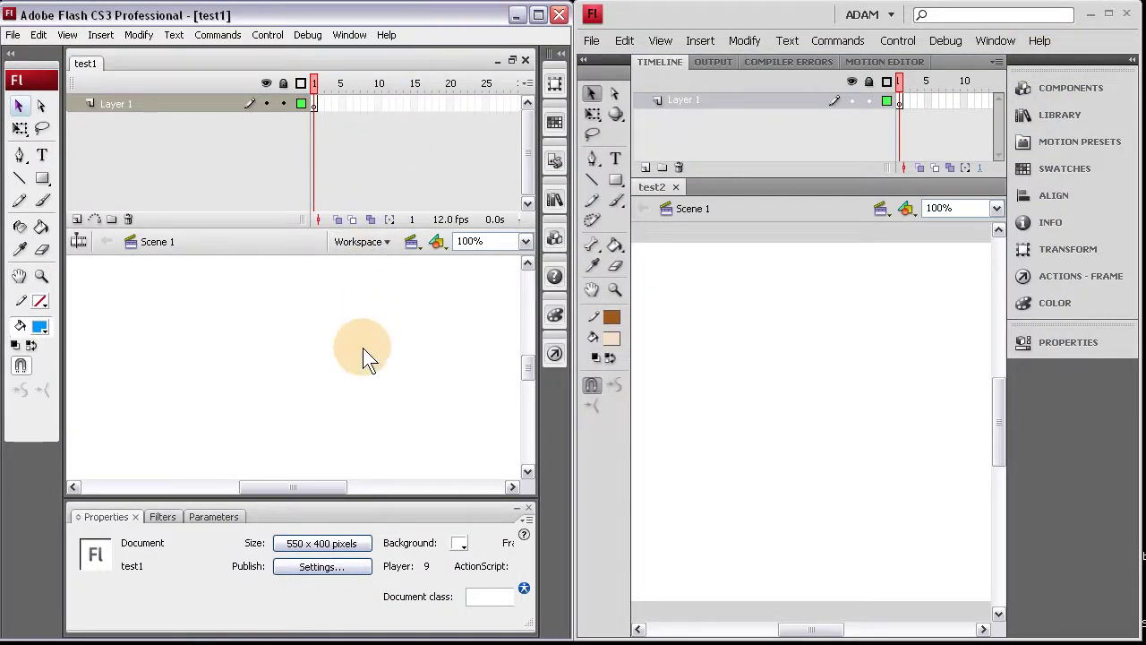
key("F12")
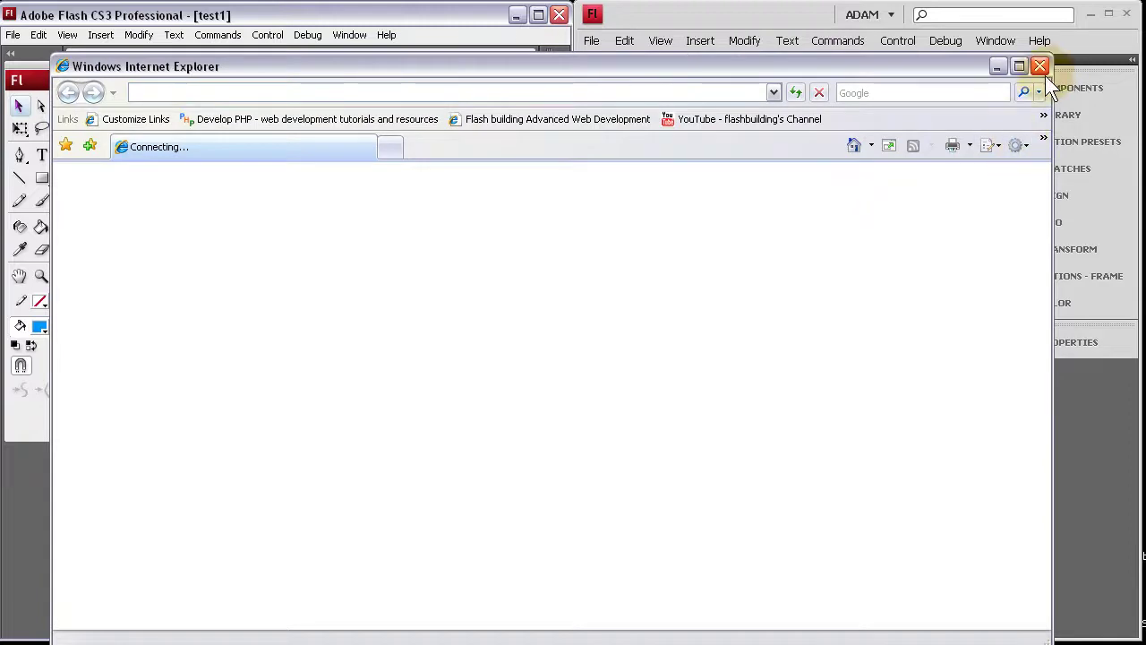
Close the test1 preview and open the desktop test2 HTML file with Dreamweaver 8
left_click(1038, 66)
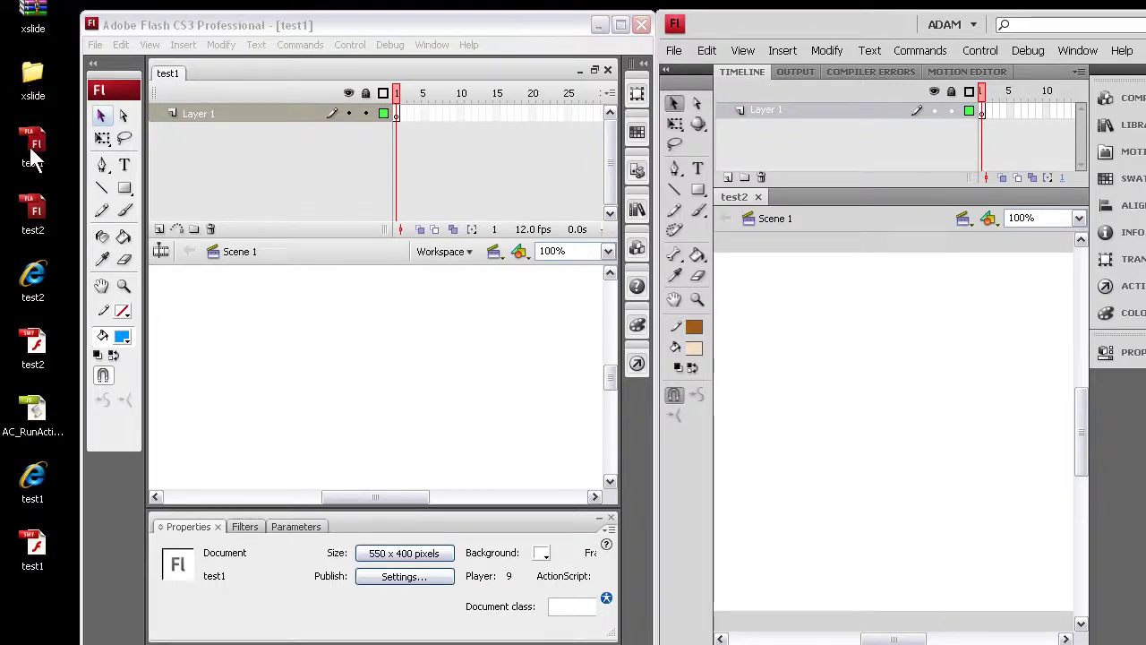
right_click(39, 276)
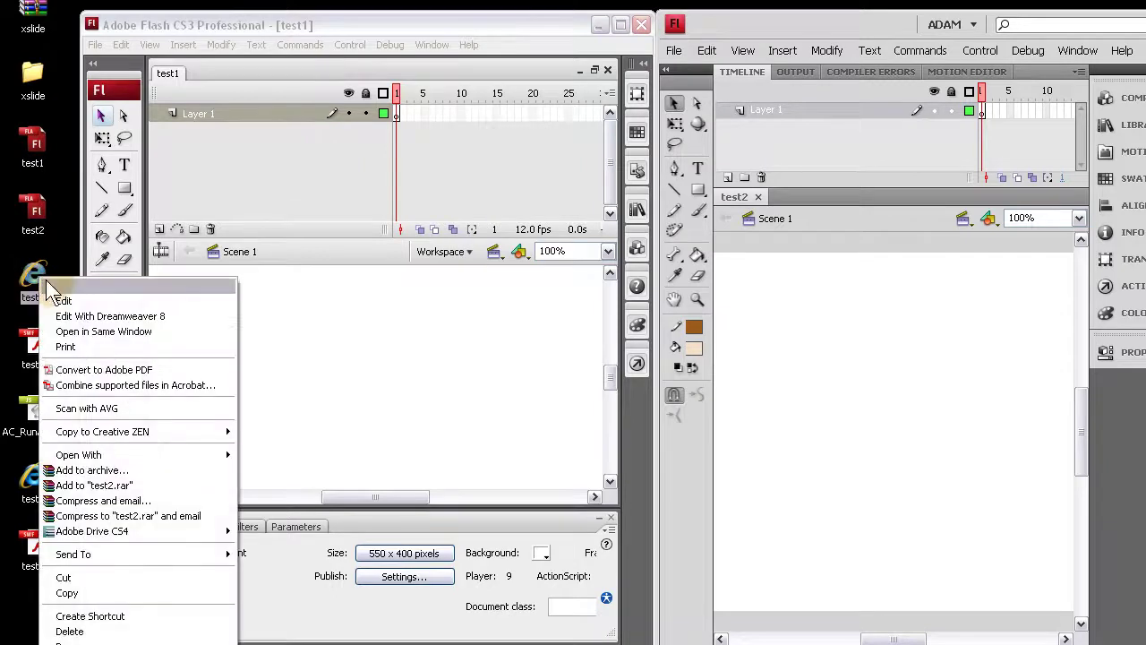
left_click(123, 318)
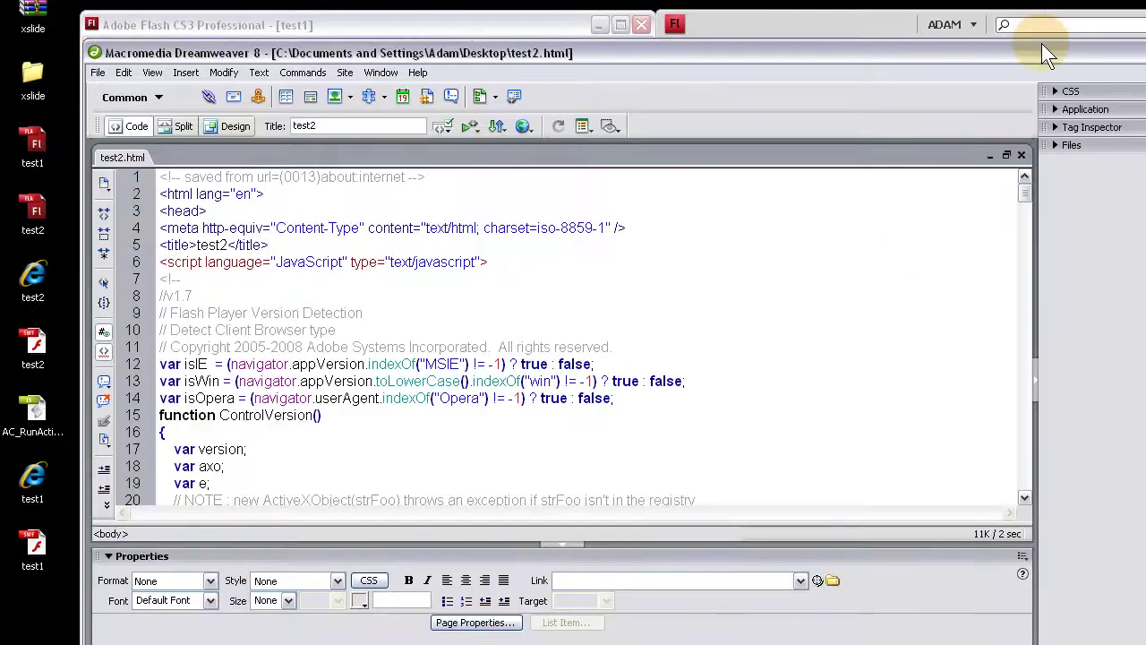
Open the desktop test1 HTML file with Dreamweaver 8 and collapse the Properties panel
left_click_drag(1041, 43, 1094, 64)
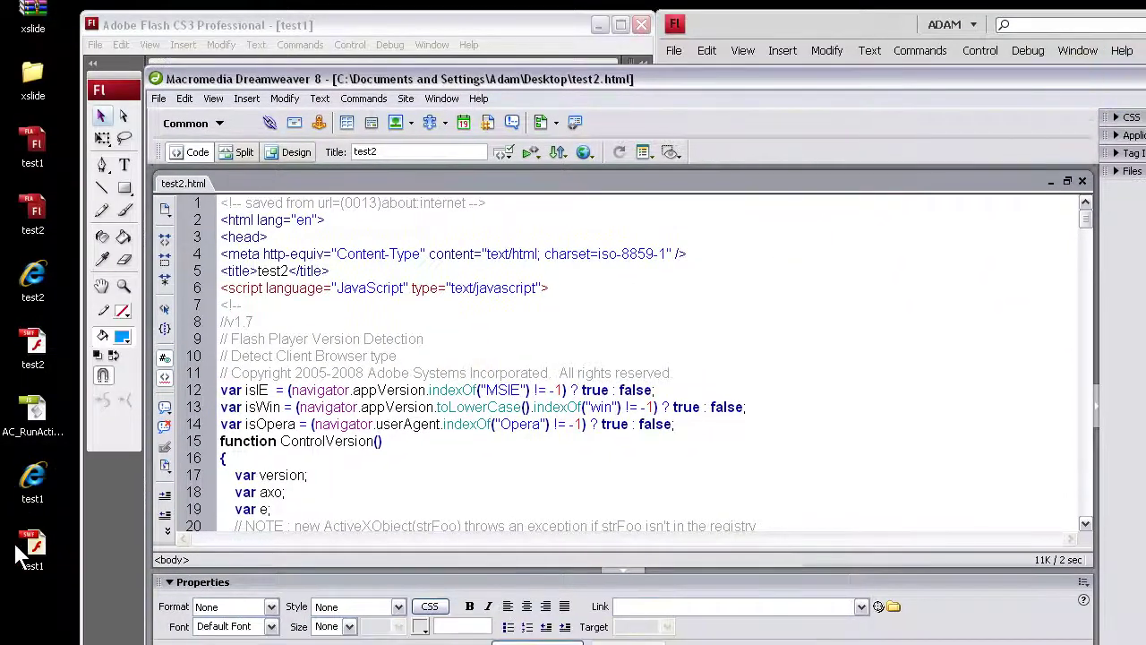
right_click(36, 483)
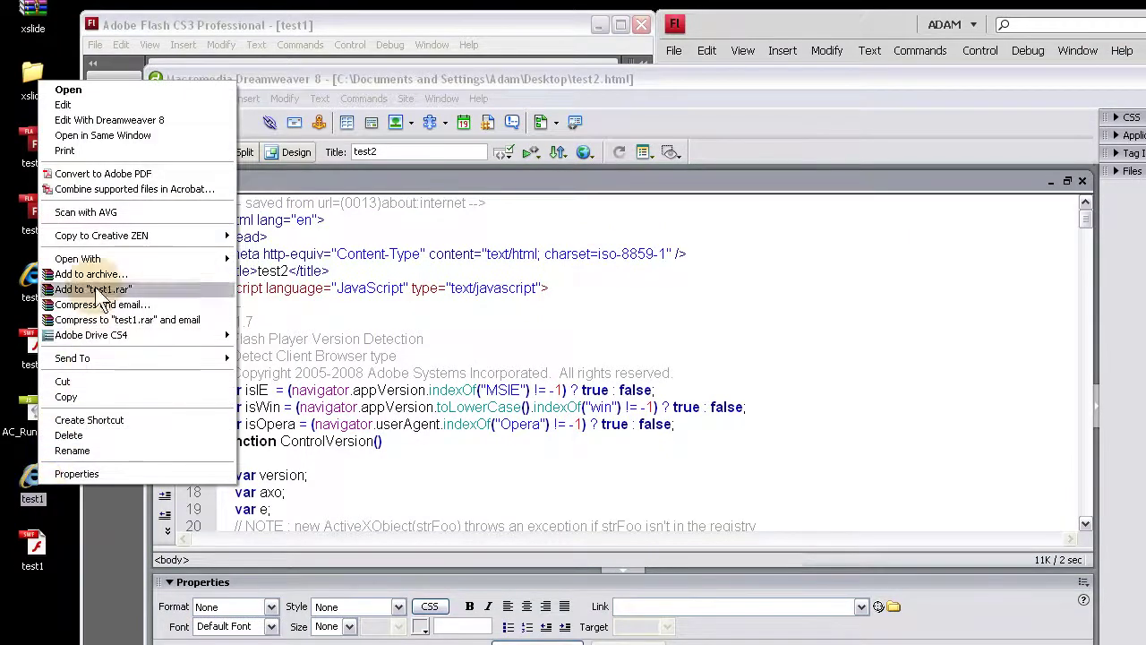
left_click(139, 120)
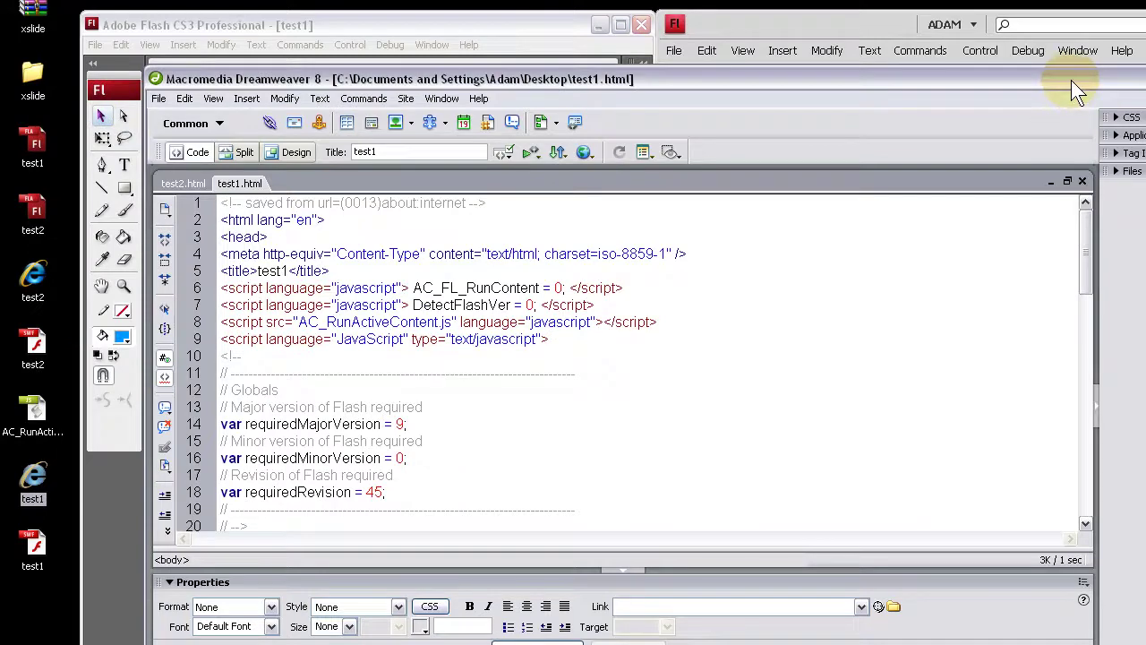
left_click_drag(1071, 79, 1026, 74)
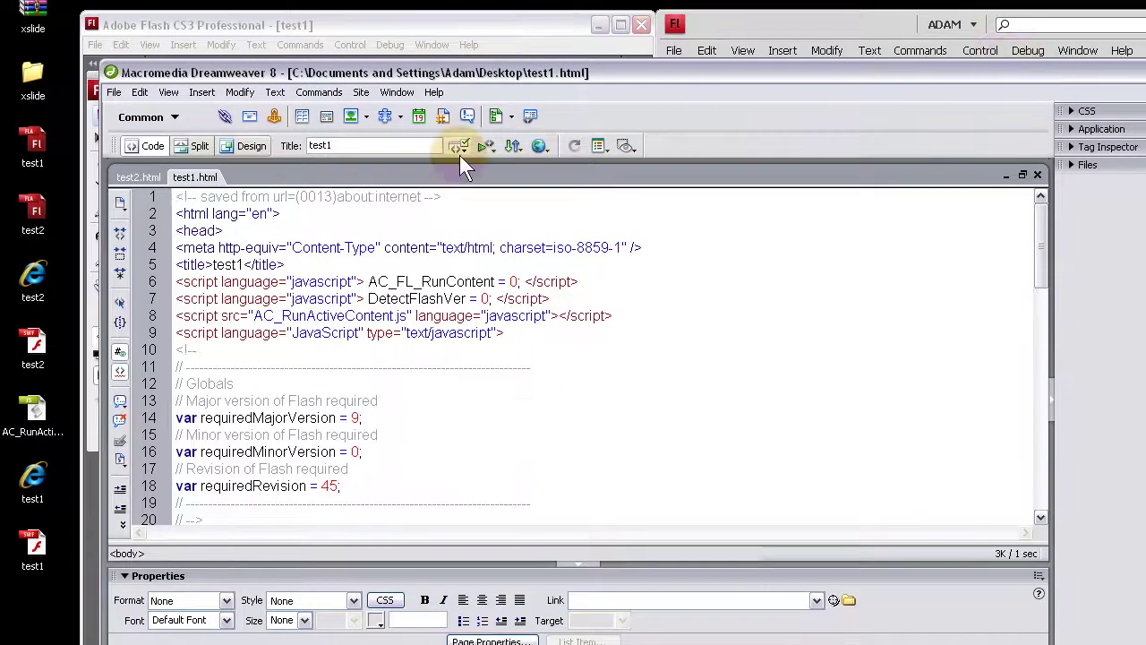
left_click(577, 564)
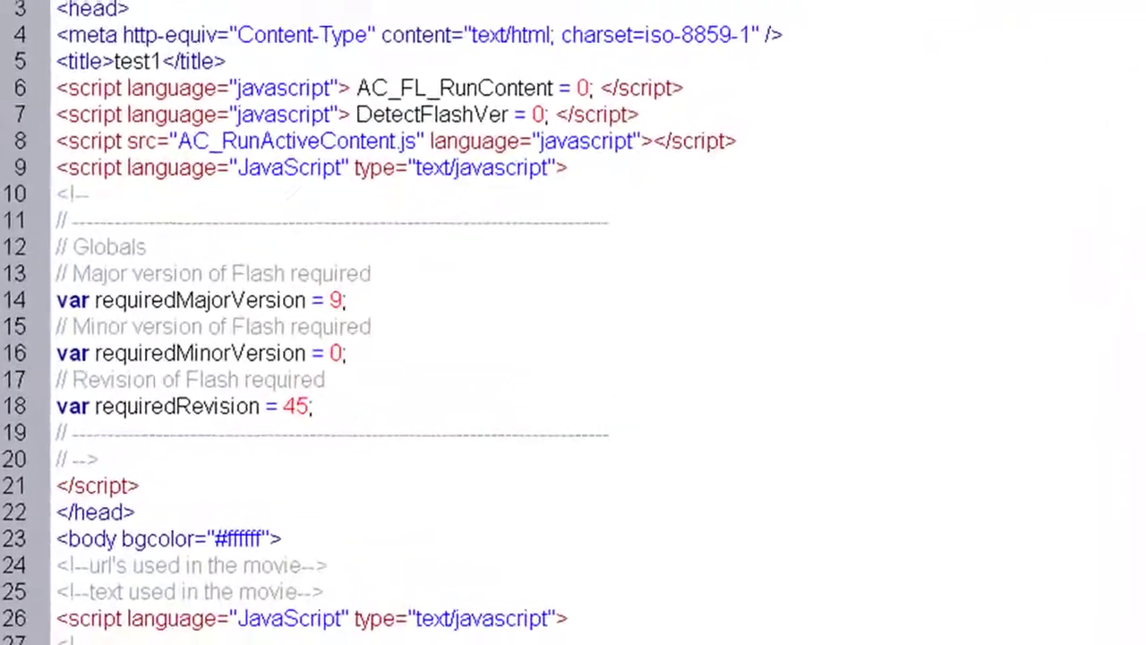
scroll(502, 322, "down", 10)
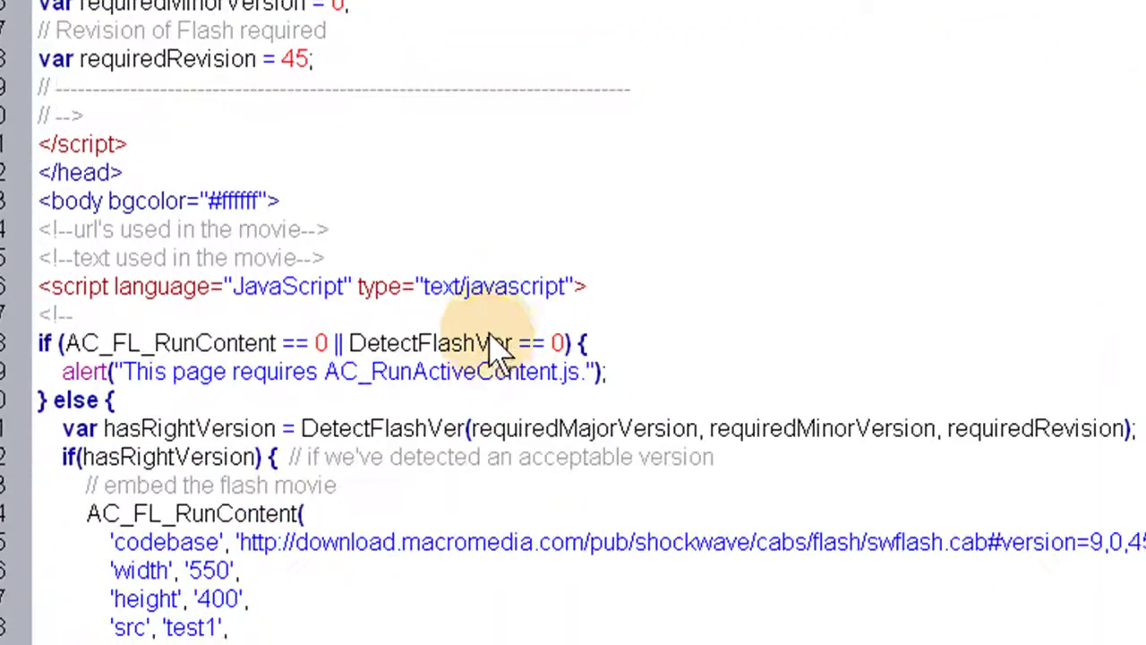
scroll(512, 383, "up", 6)
scroll(501, 394, "up", 4)
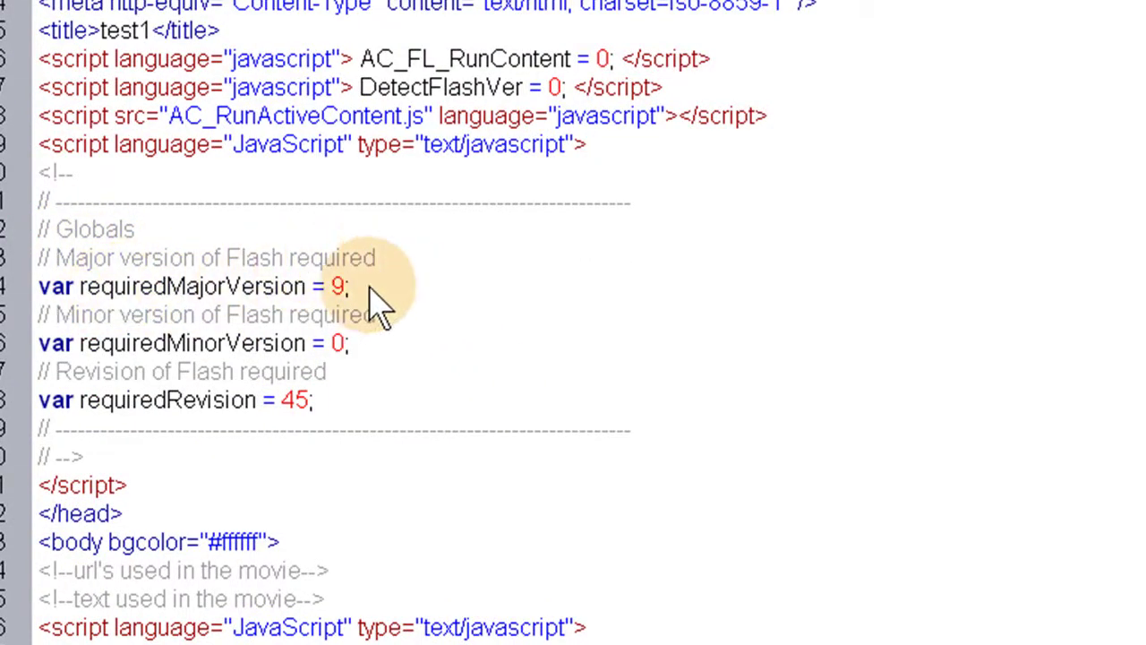
left_click(13, 287)
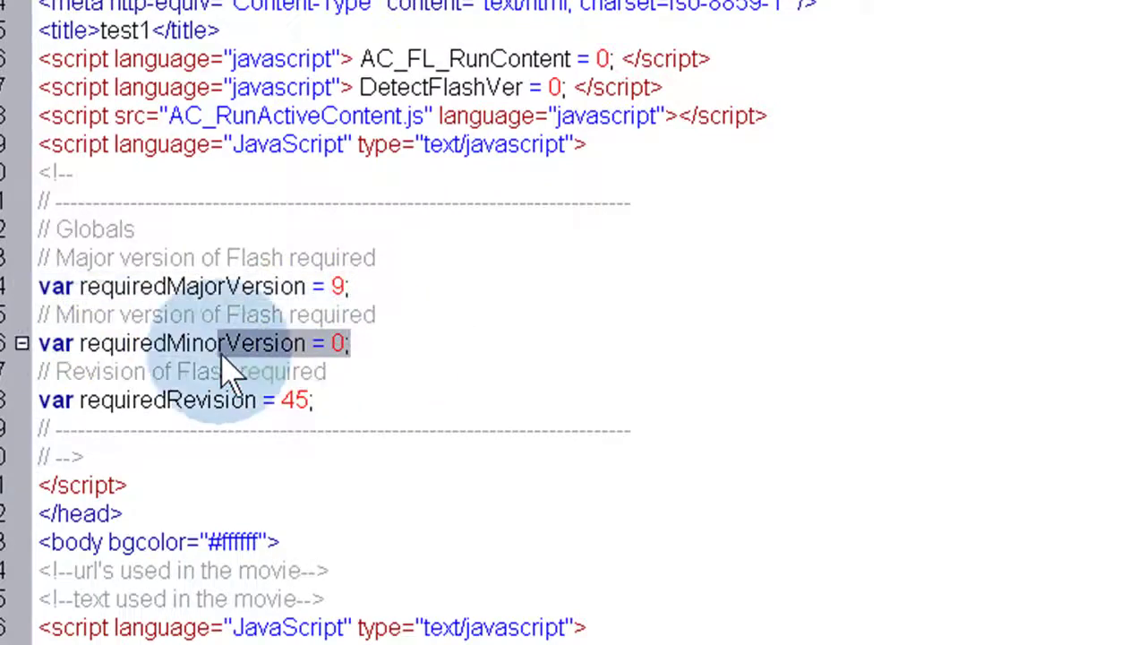
key("shift+Down")
key("shift+Down")
key("shift+Down")
key("shift+End")
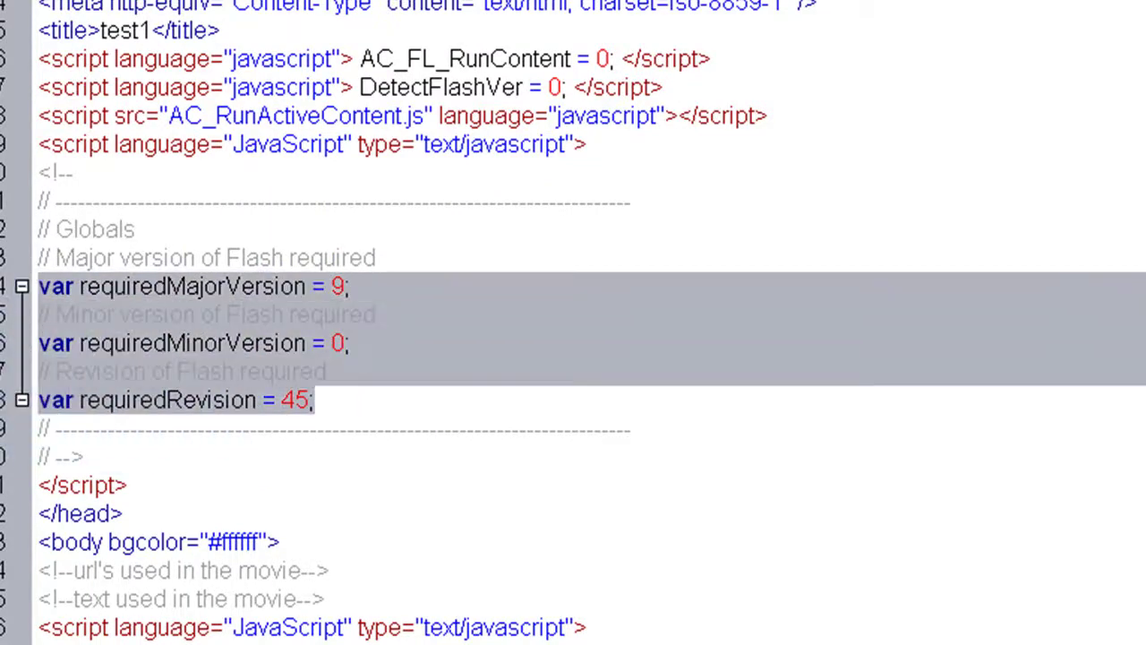
key("shift+Up")
scroll(534, 391, "down", 2)
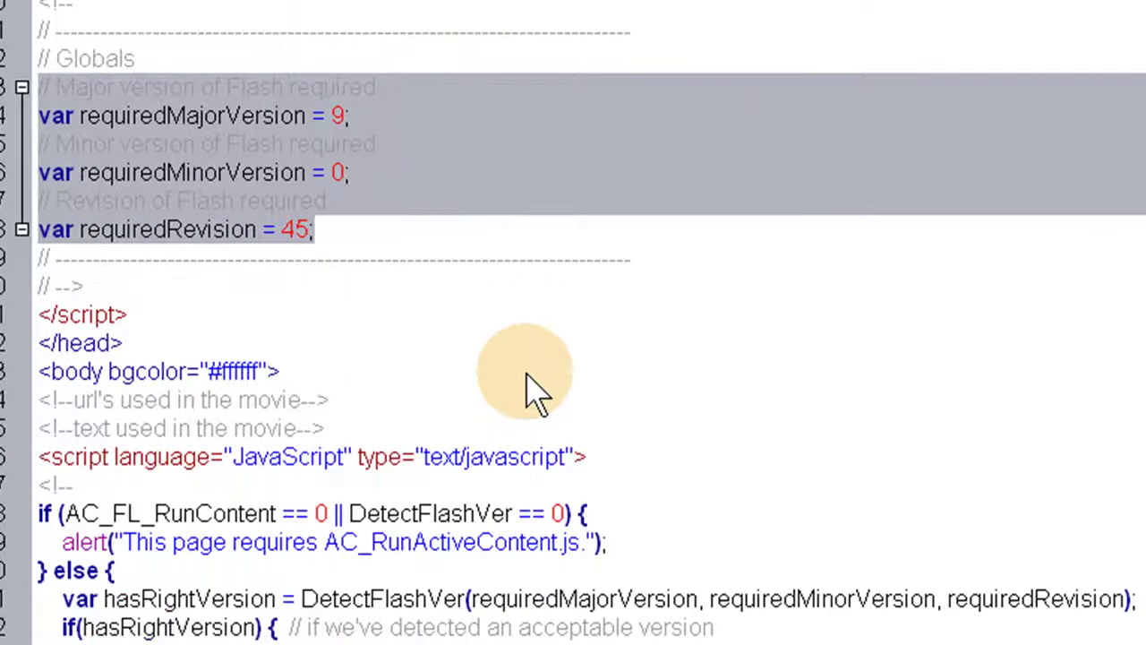
scroll(467, 388, "down", 3)
scroll(469, 394, "up", 4)
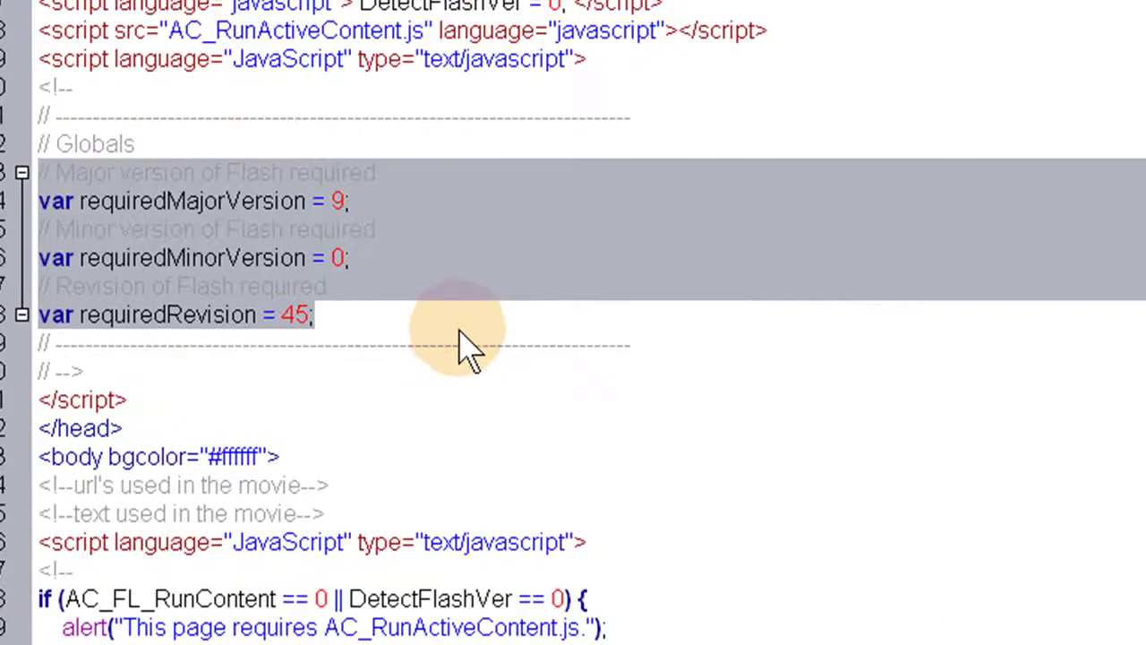
key("Right")
scroll(457, 376, "down", 8)
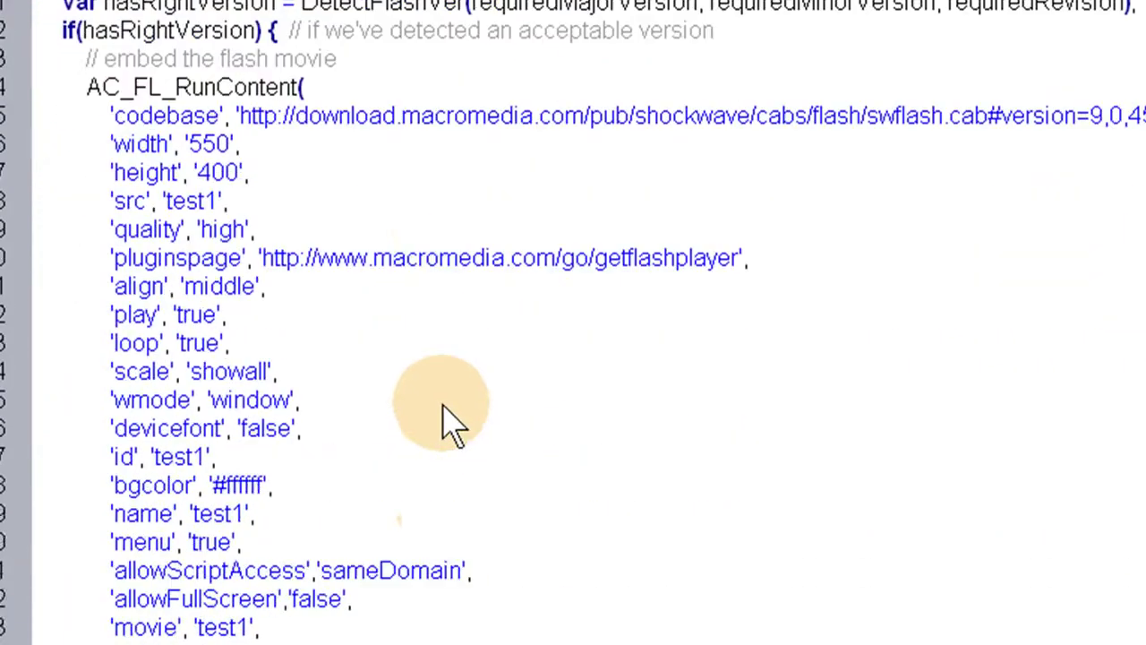
scroll(465, 435, "up", 10)
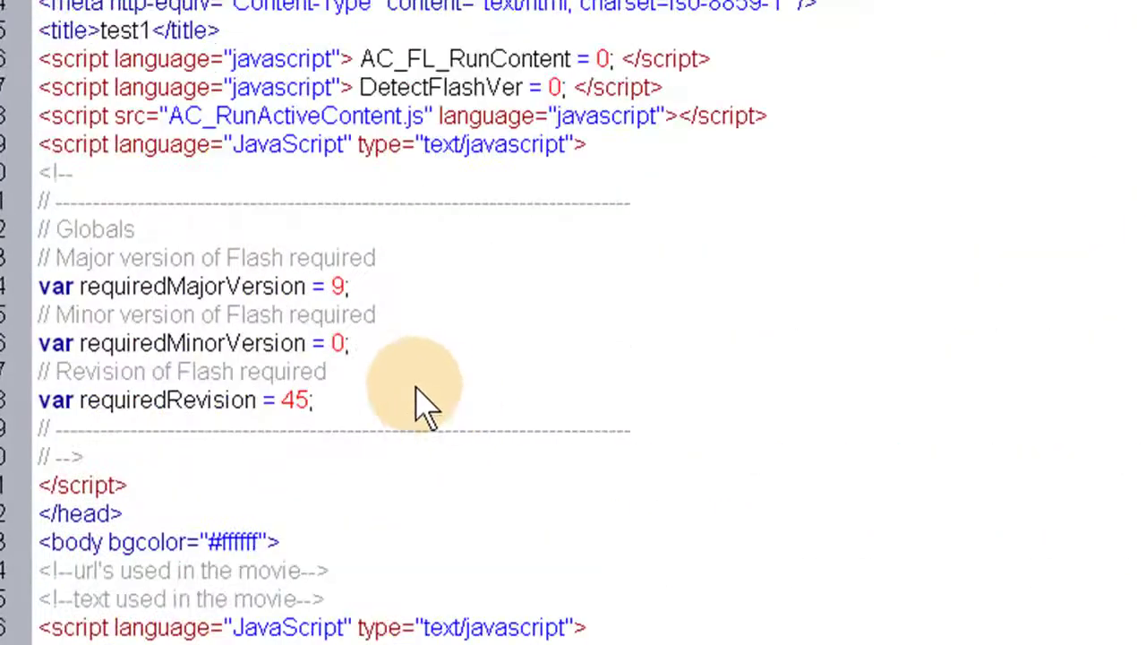
key("shift+Up")
key("shift+Up")
key("shift+Up")
key("shift+Up")
key("shift+Up")
key("shift+Up")
key("shift+Up")
key("shift+Up")
left_click(568, 469)
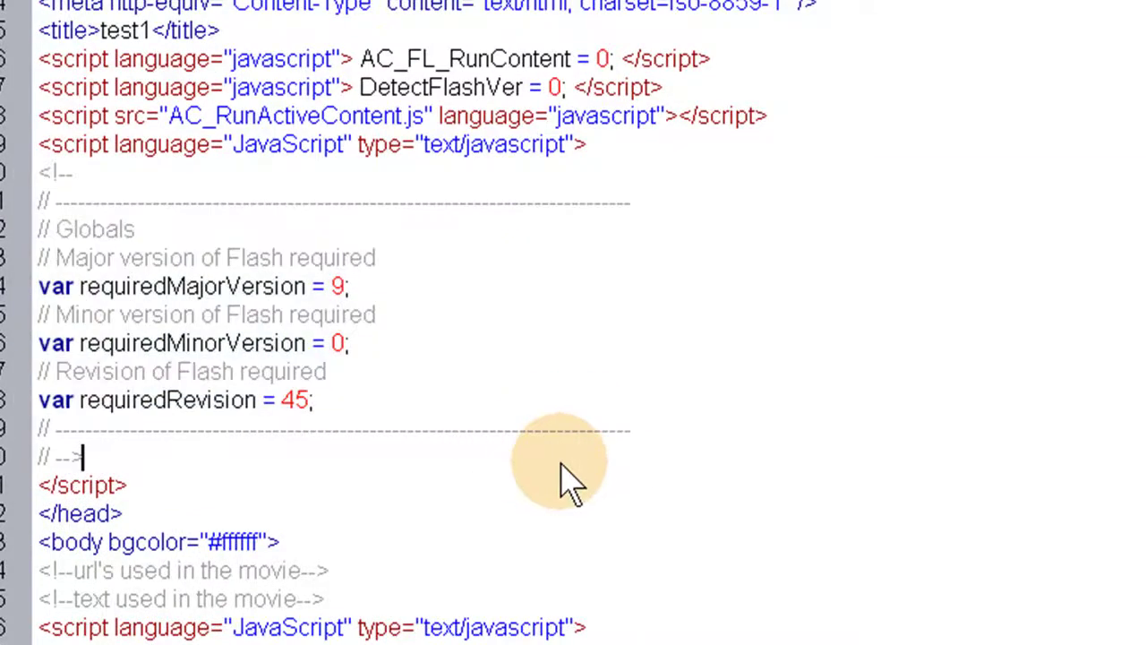
scroll(561, 483, "down", 3)
scroll(268, 376, "down", 3)
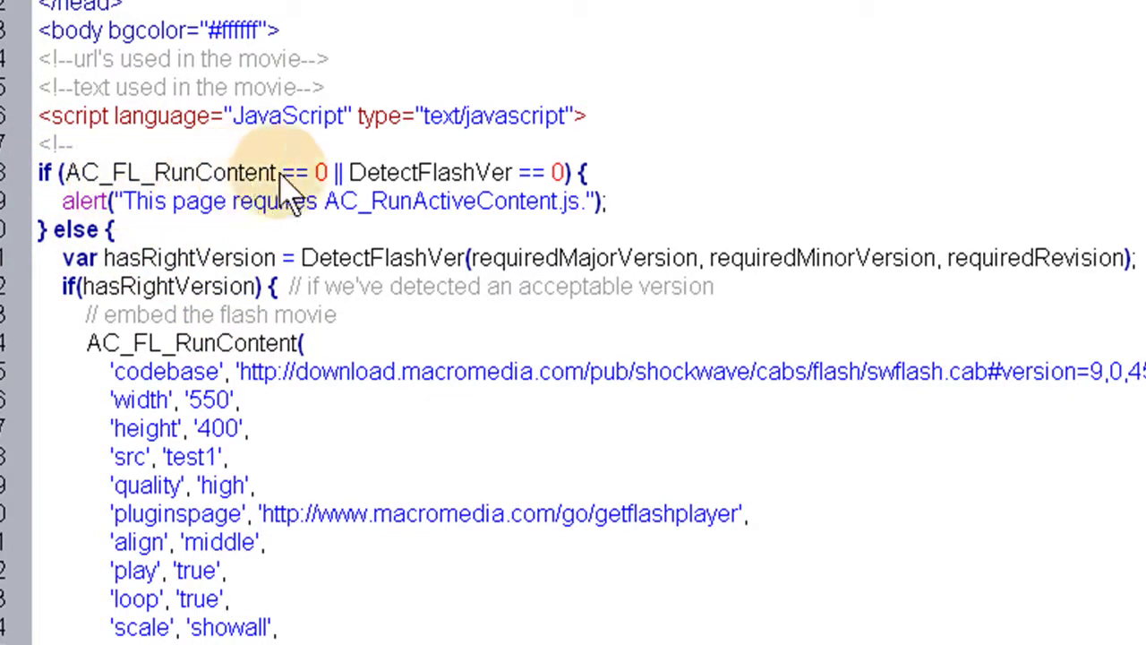
left_click_drag(513, 175, 566, 175)
scroll(479, 264, "down", 1)
scroll(475, 394, "down", 1)
scroll(474, 397, "up", 2)
scroll(479, 403, "down", 7)
scroll(488, 412, "down", 3)
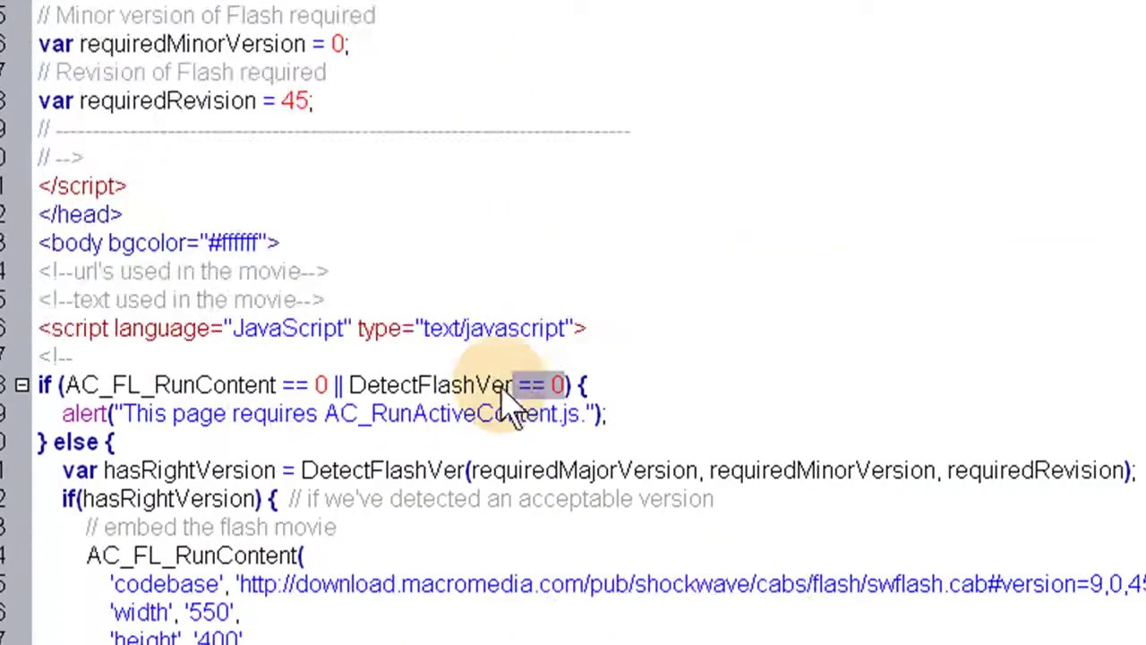
scroll(573, 322, "up", 15)
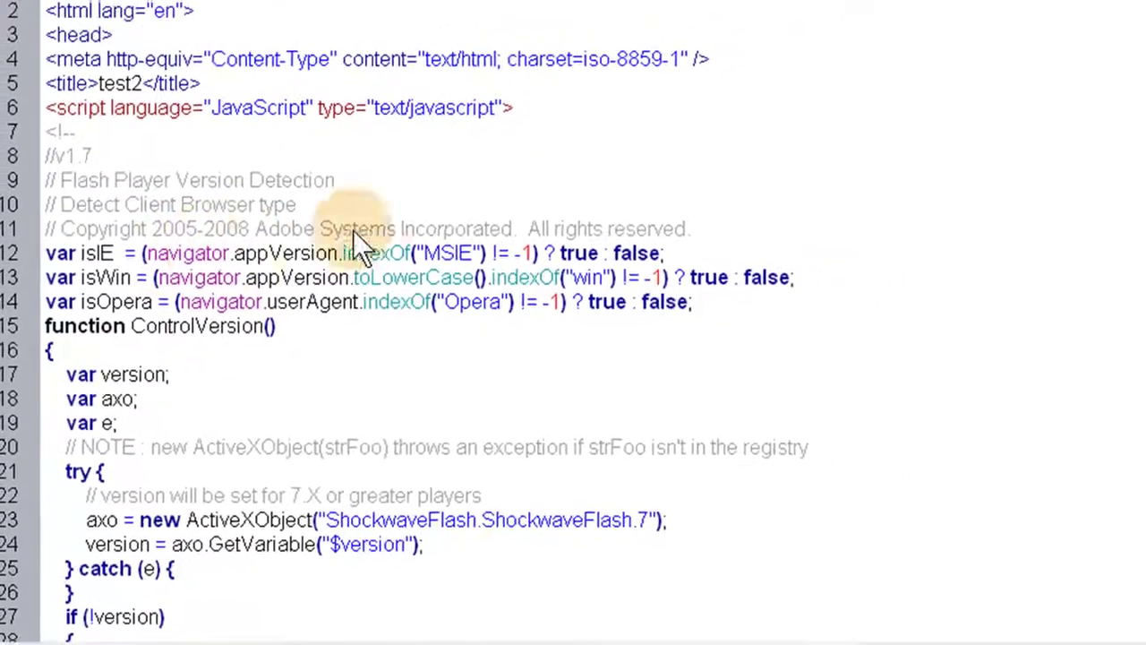
Read down the detection script from the isOpera line through GetSwfVer's WebTV flashVer check
left_click(707, 308)
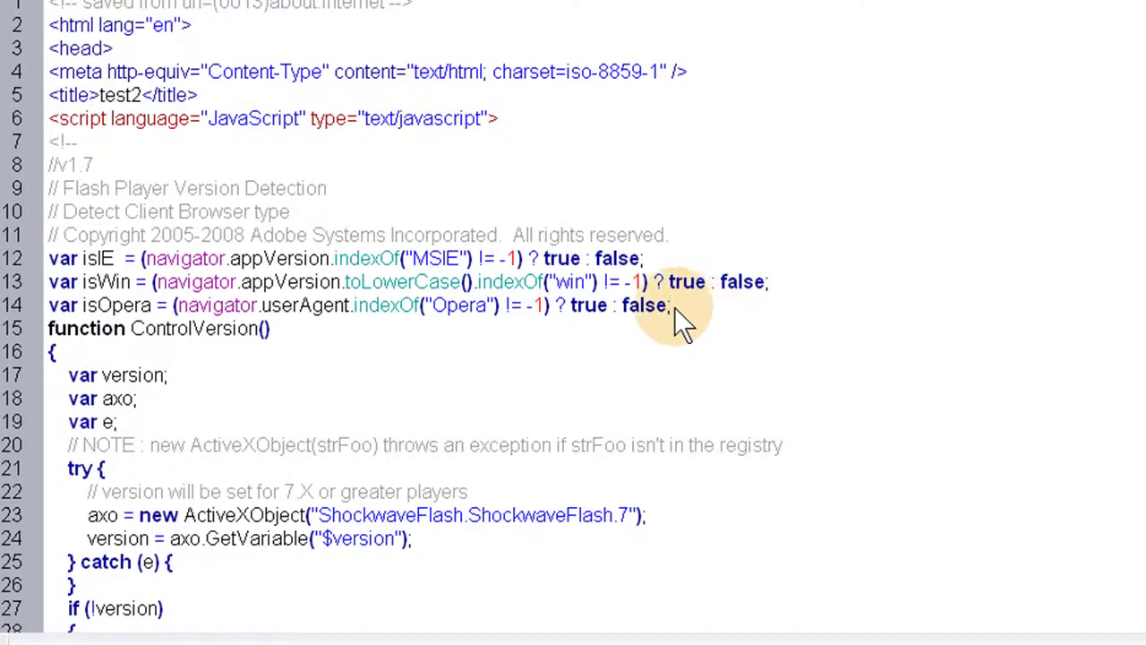
scroll(501, 284, "down", 2)
left_click_drag(100, 119, 115, 120)
scroll(255, 158, "down", 1)
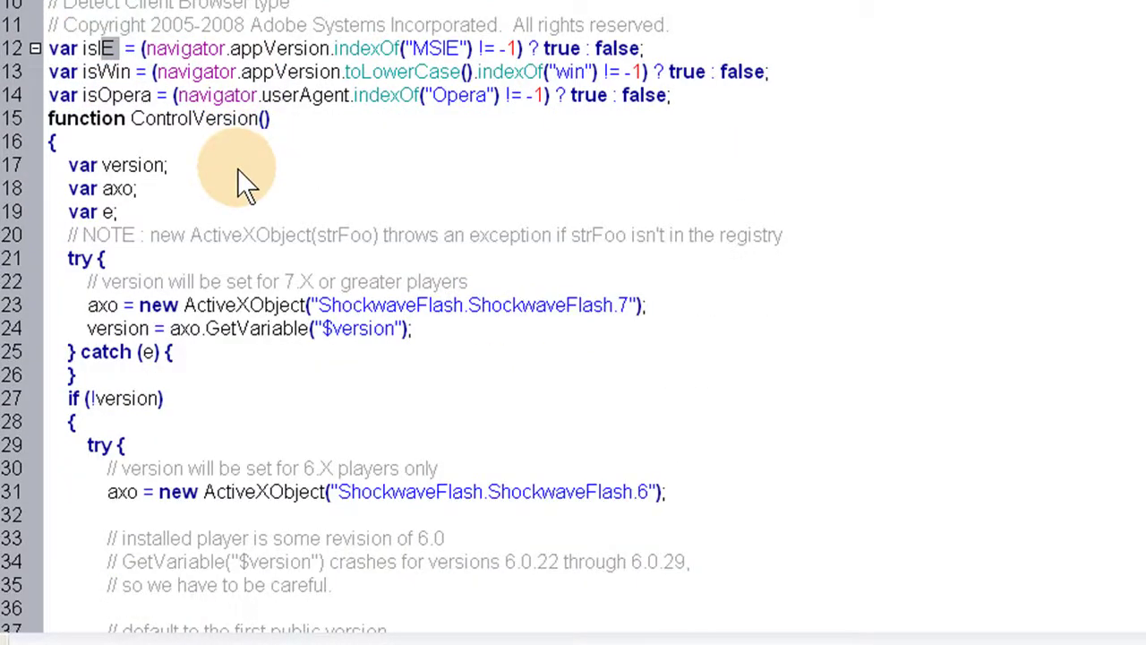
scroll(259, 179, "down", 1)
scroll(429, 239, "down", 1)
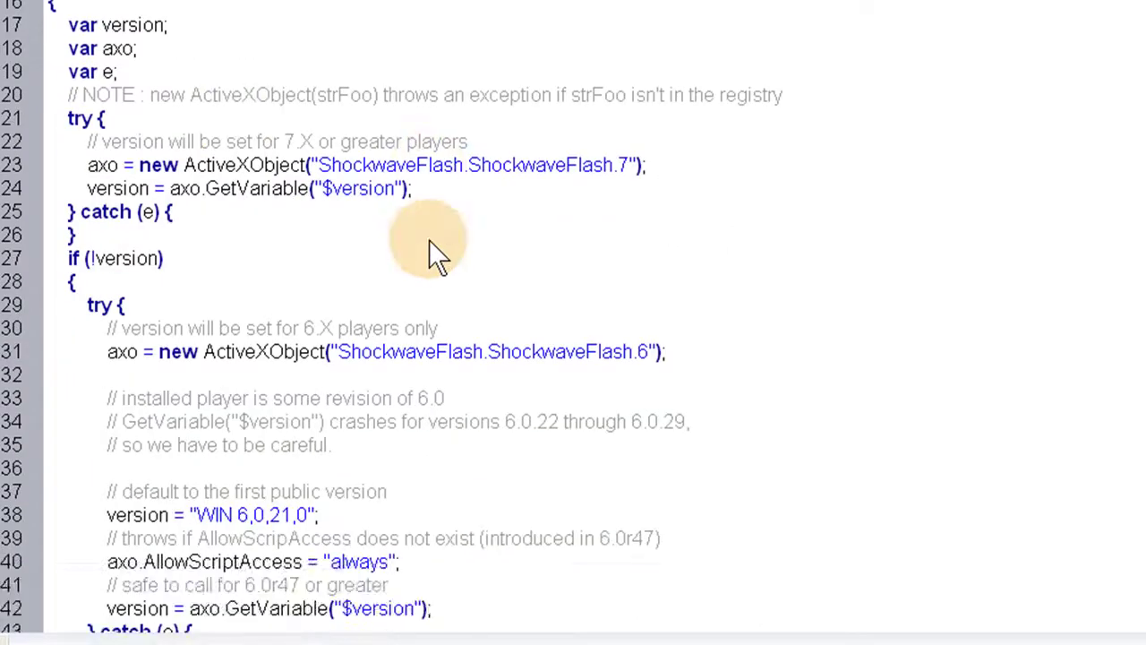
scroll(429, 240, "down", 4)
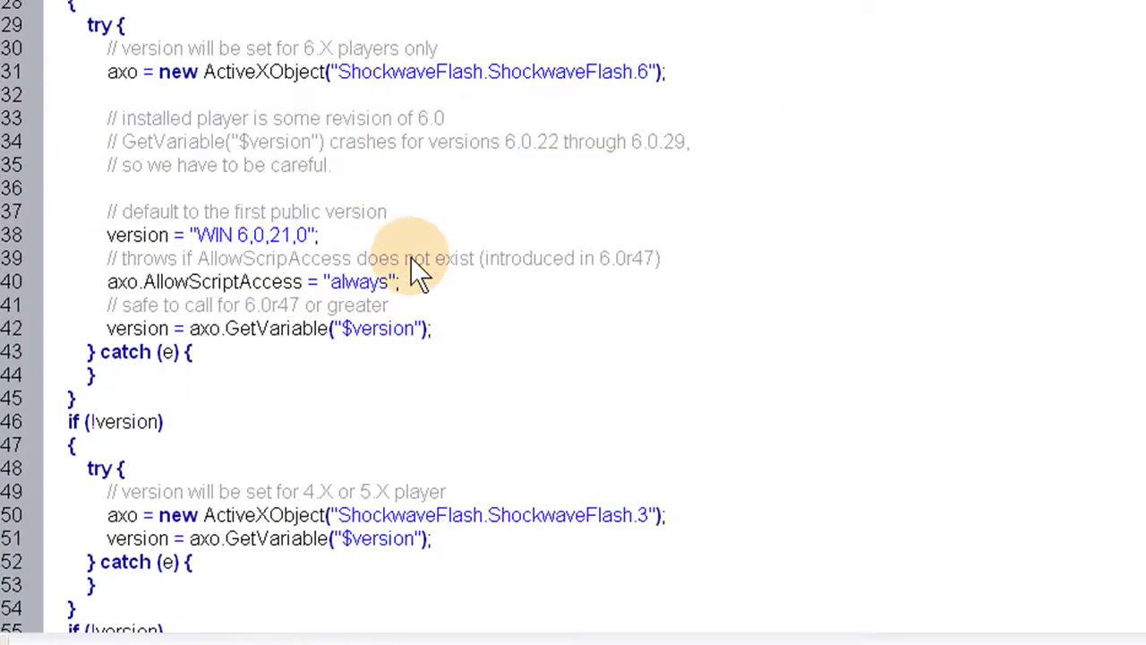
scroll(412, 261, "down", 9)
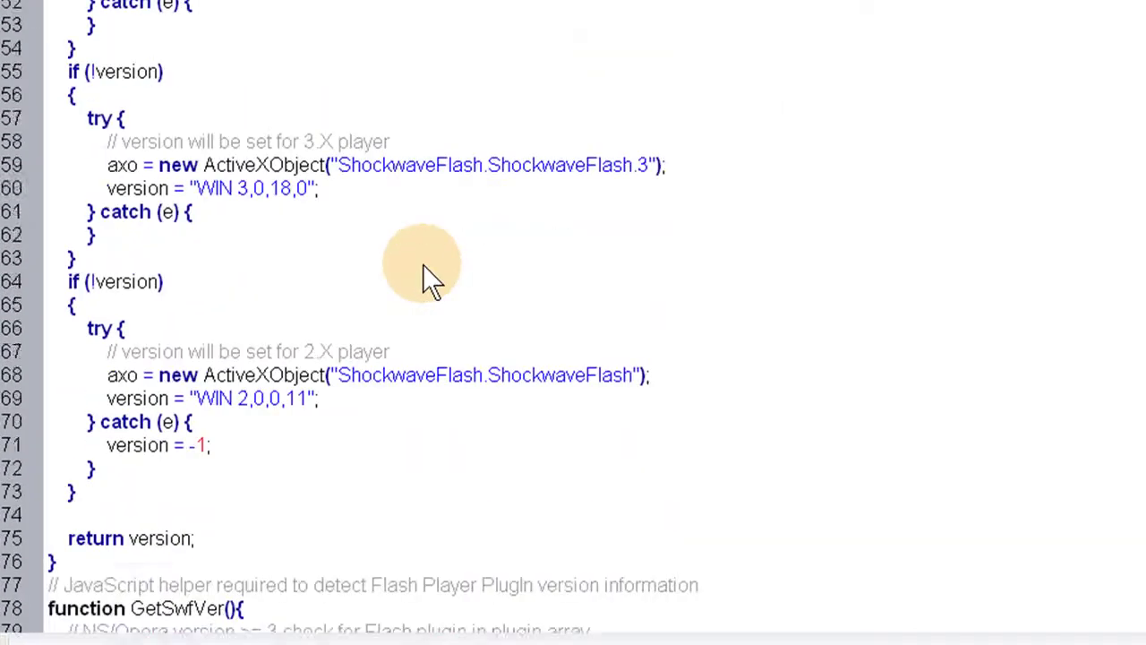
scroll(423, 264, "down", 5)
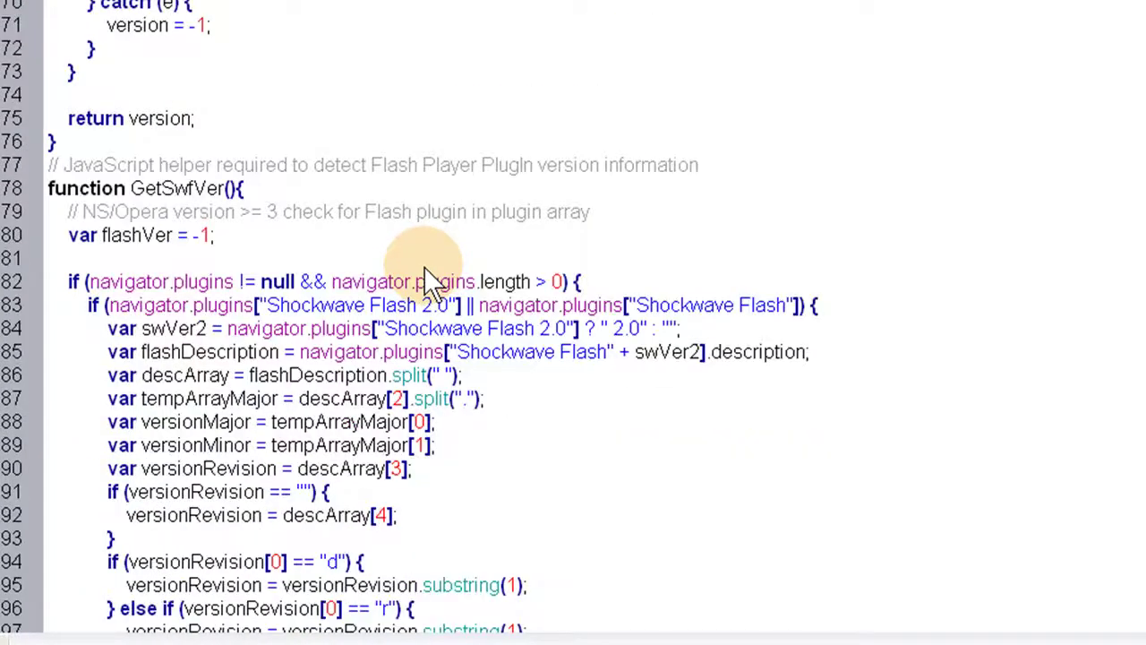
scroll(428, 272, "down", 7)
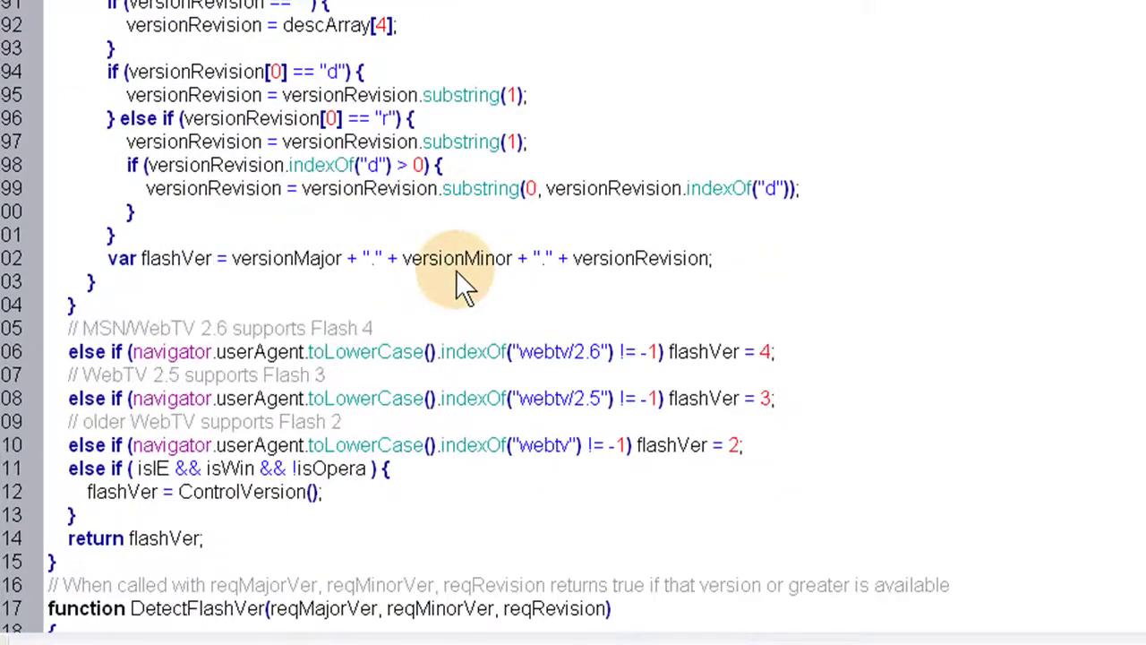
double_click(690, 358)
left_click(353, 384)
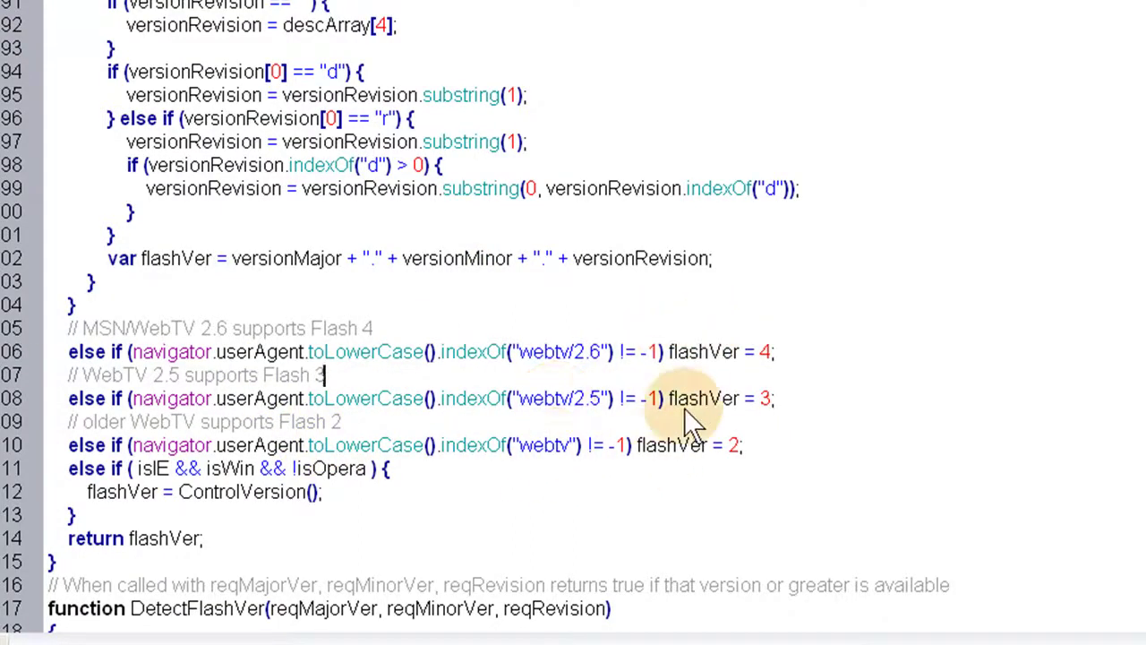
scroll(394, 437, "down", 15)
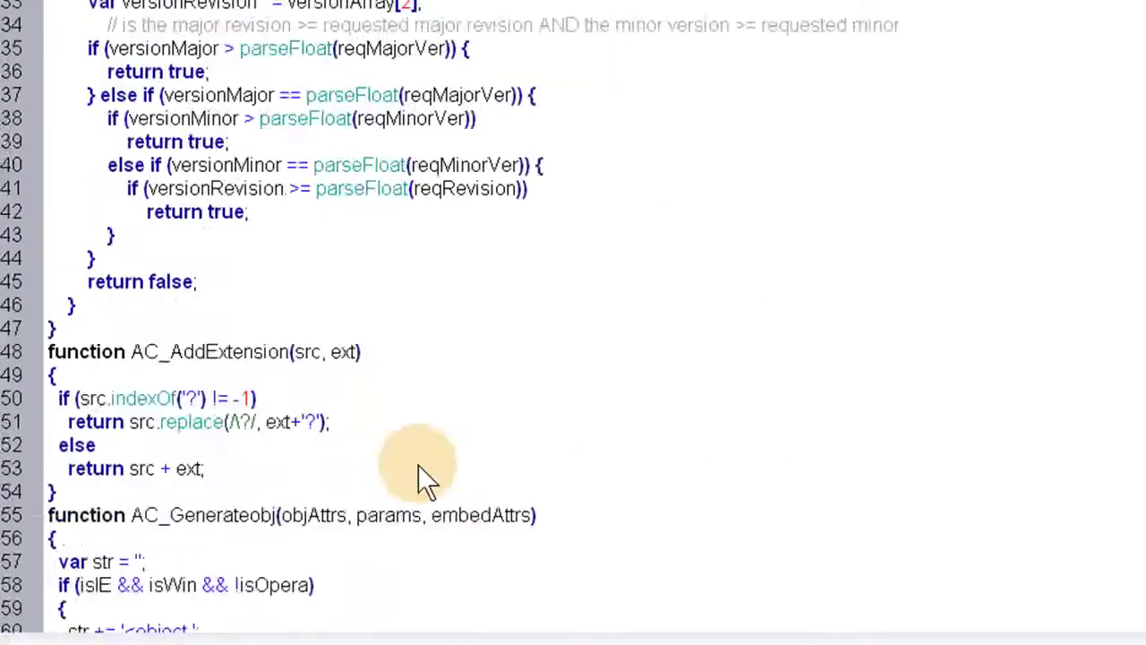
scroll(1127, 330, "down", 20)
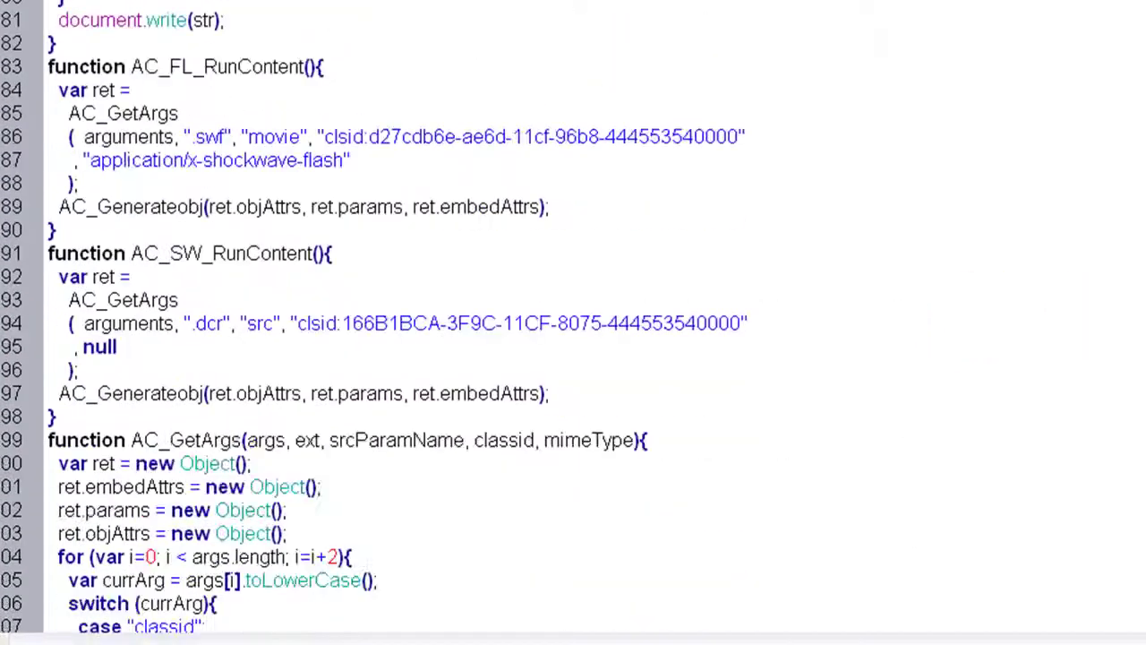
scroll(324, 318, "down", 20)
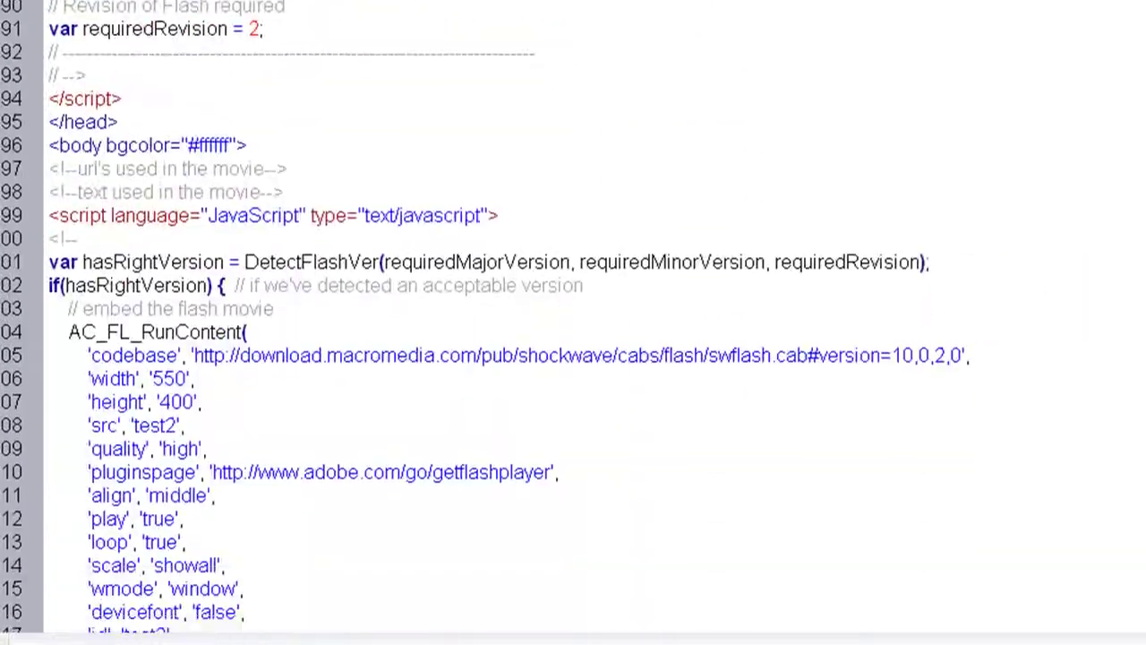
scroll(574, 322, "down", 2)
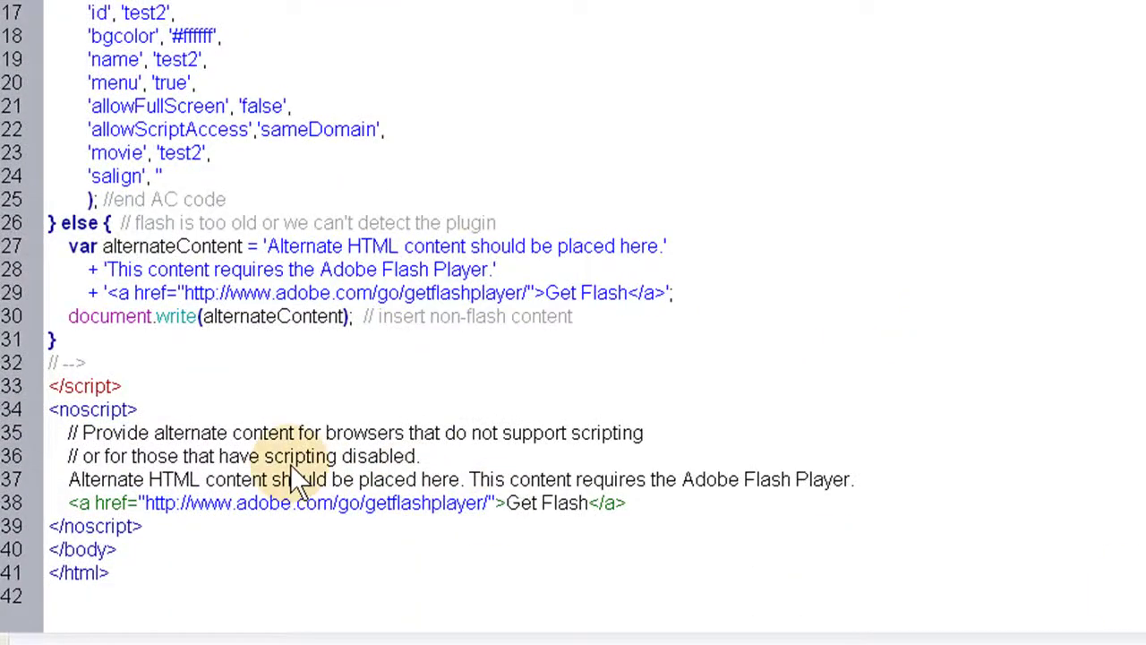
left_click_drag(219, 456, 519, 455)
left_click(503, 432)
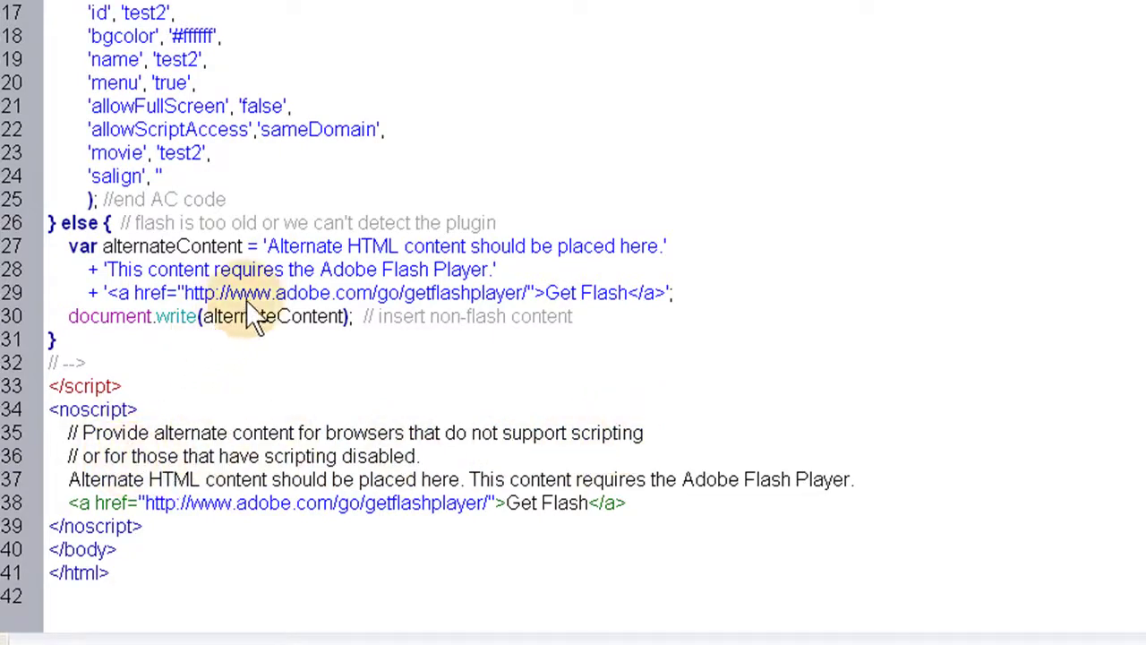
left_click_drag(267, 247, 657, 252)
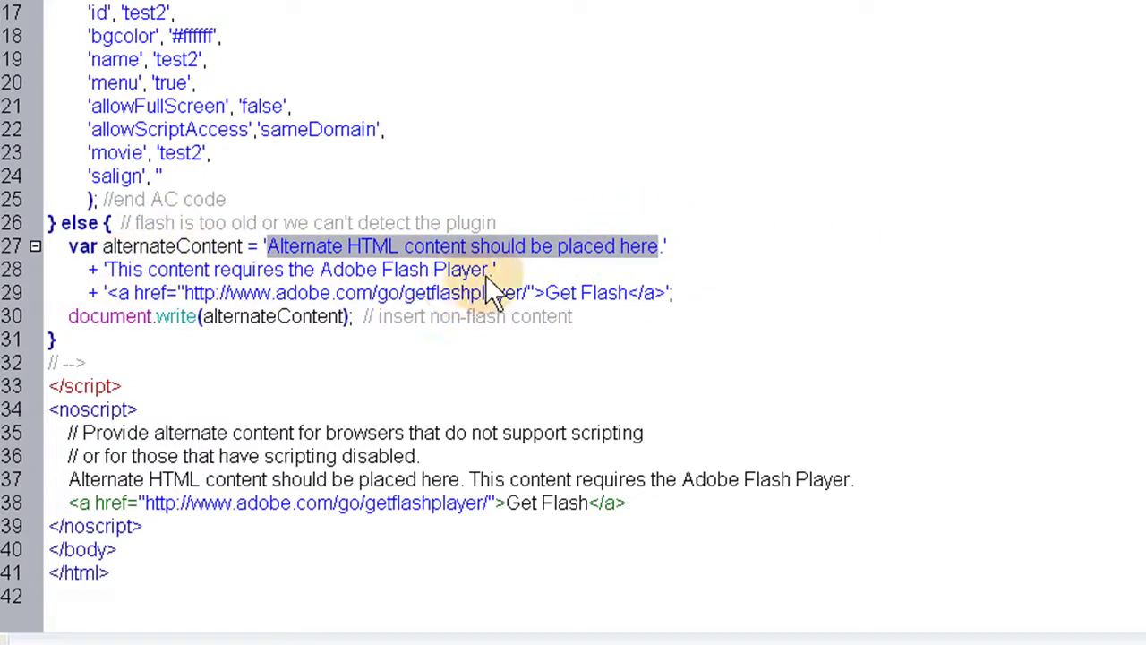
left_click_drag(488, 275, 122, 267)
left_click(215, 274)
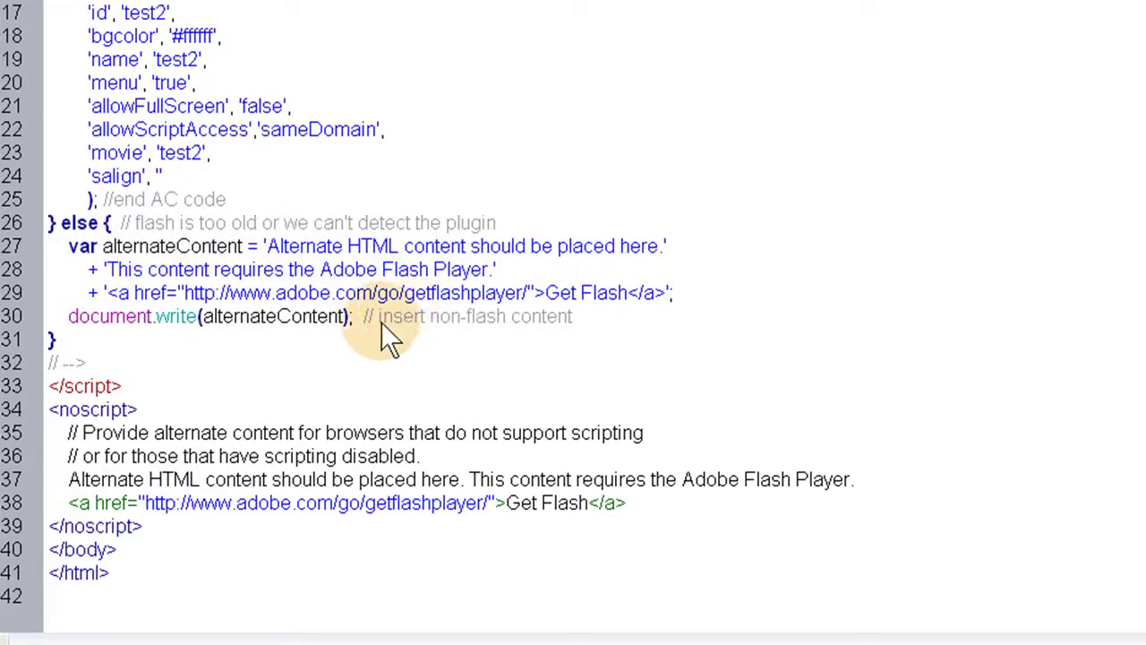
left_click_drag(105, 295, 663, 303)
left_click(647, 340)
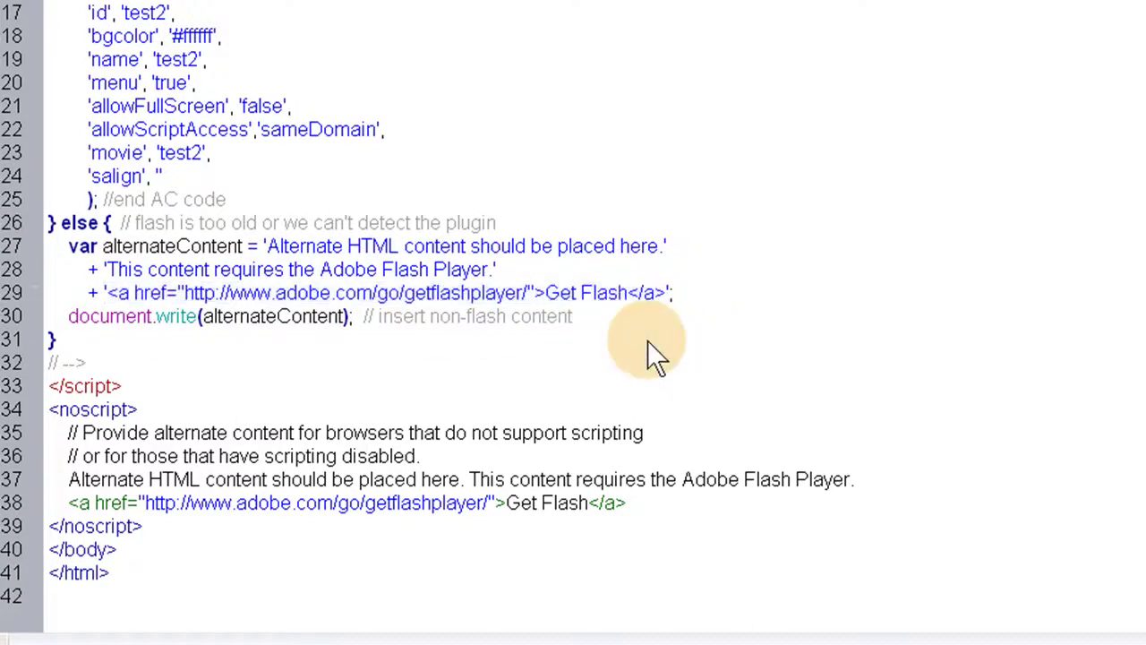